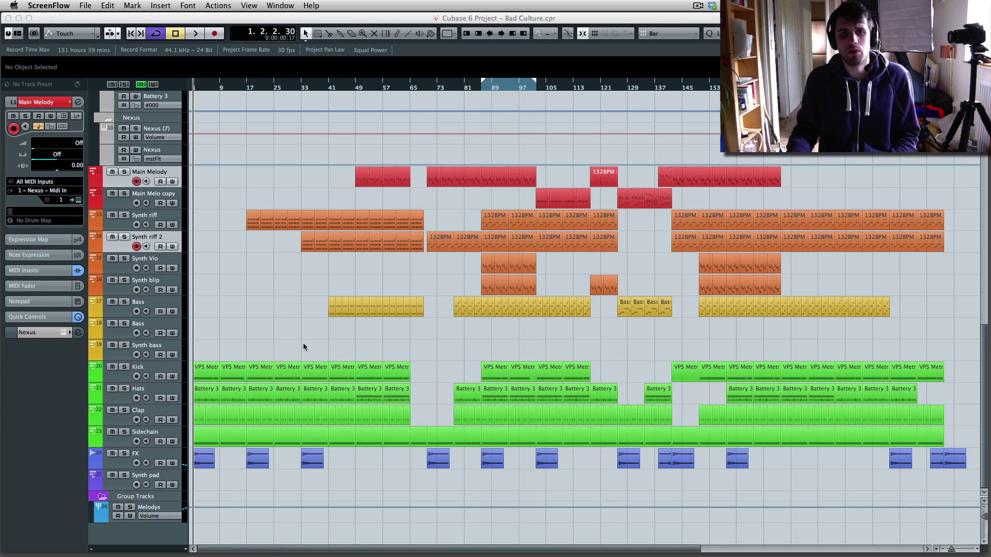
Examine the intro's Synth riff, Synth riff 2 and Bass parts between bars 17 and 69 in the arrangement
{"action": "left_click", "coordinate": [230, 215]}
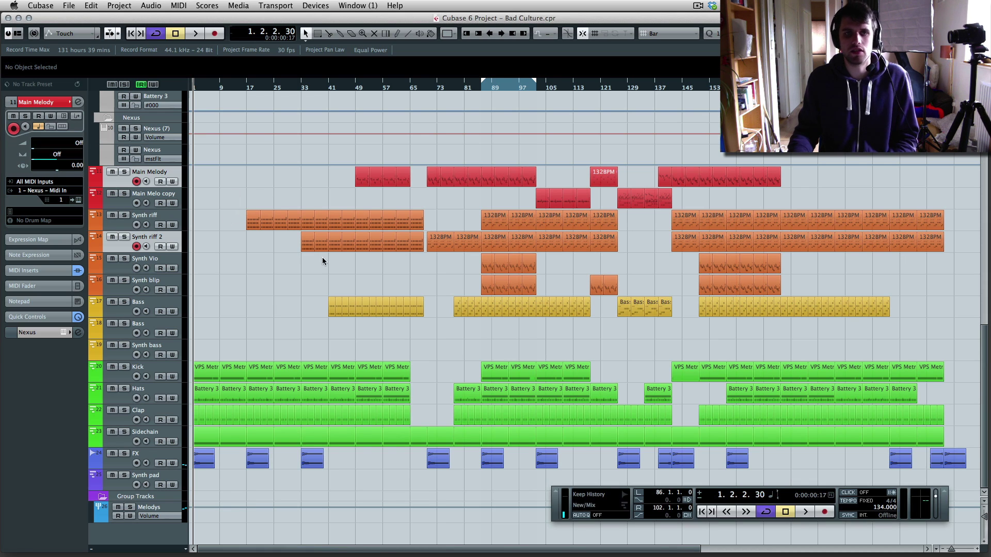
{"action": "left_click_drag", "start_coordinate": [228, 206], "coordinate": [348, 260]}
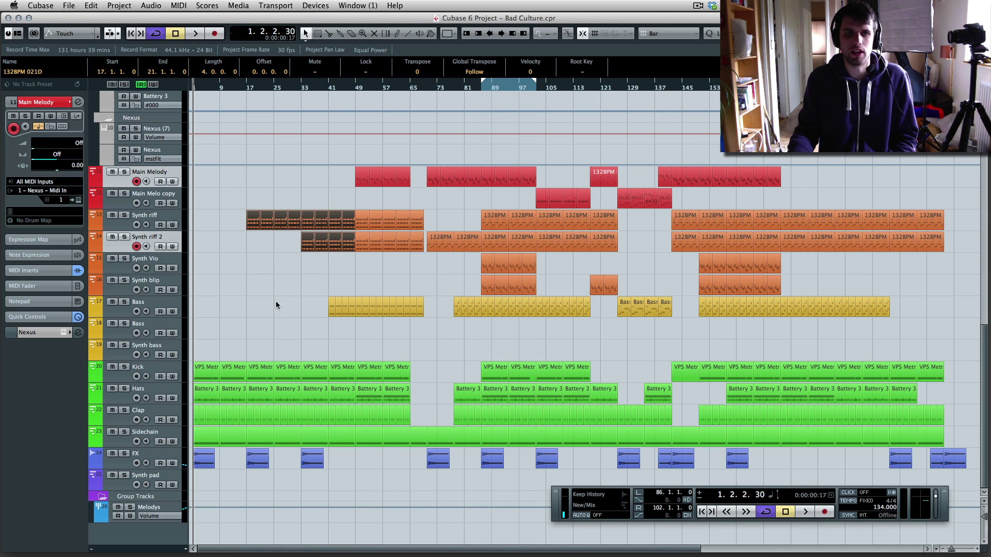
{"action": "left_click", "coordinate": [306, 251]}
{"action": "left_click", "coordinate": [305, 293]}
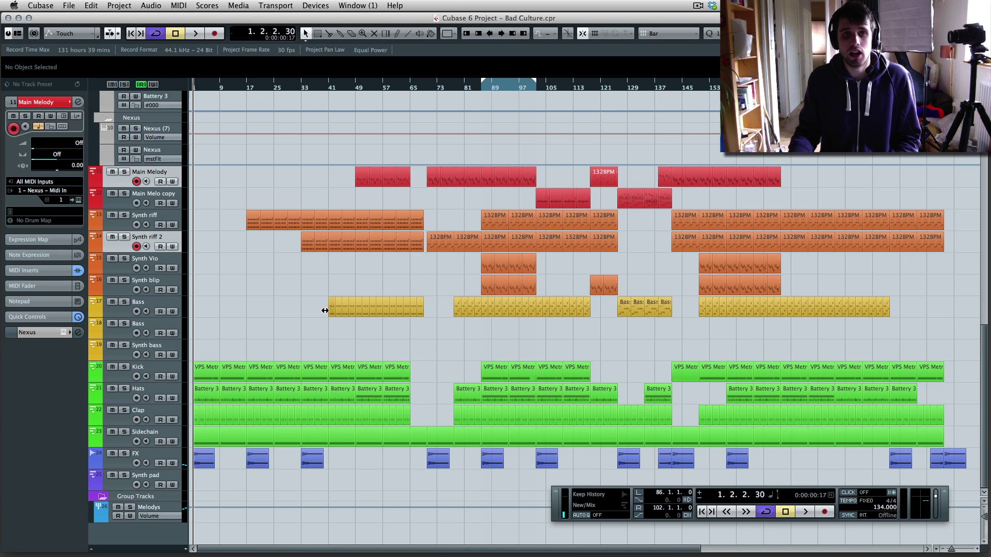
{"action": "left_click_drag", "start_coordinate": [326, 292], "coordinate": [357, 319]}
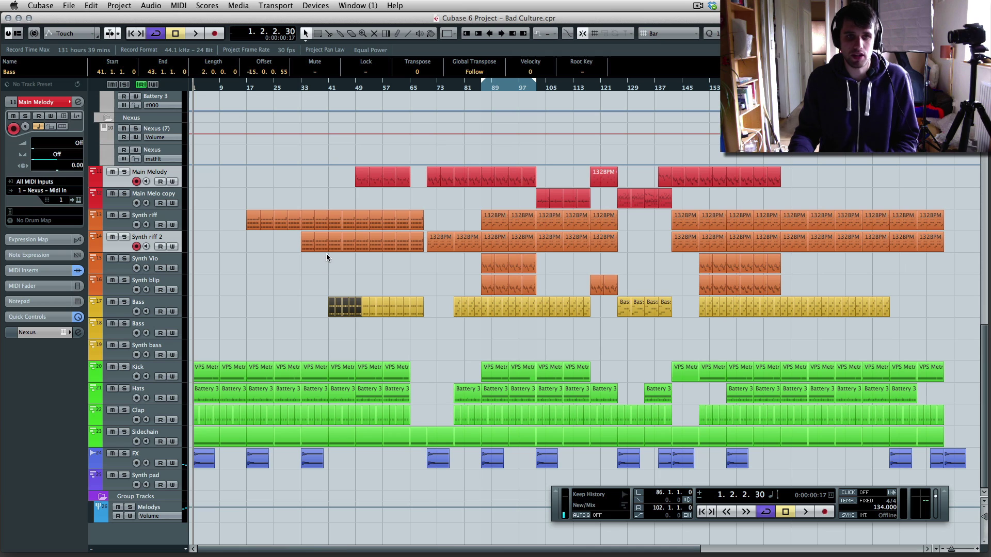
{"action": "left_click_drag", "start_coordinate": [207, 216], "coordinate": [216, 313]}
{"action": "left_click_drag", "start_coordinate": [248, 195], "coordinate": [348, 227]}
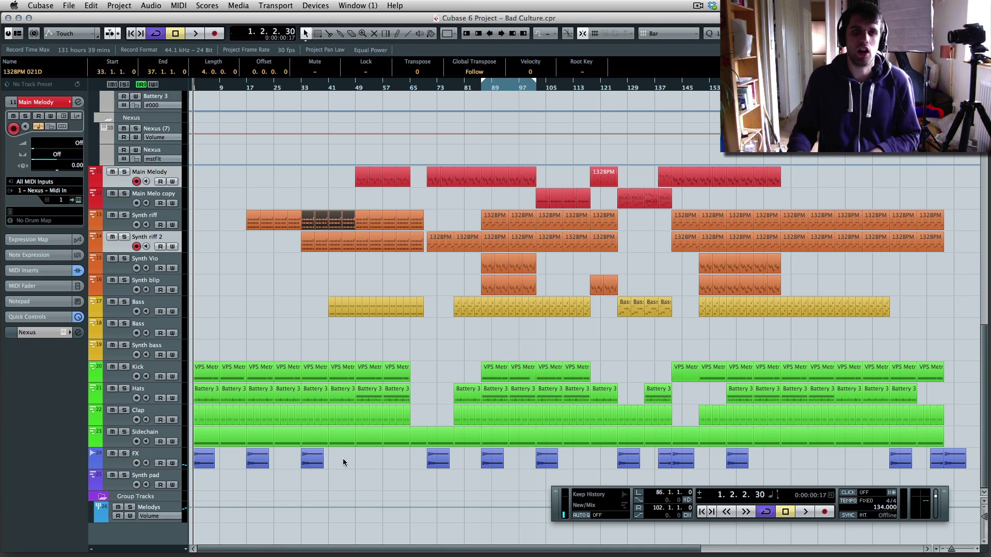
{"action": "left_click", "coordinate": [407, 204]}
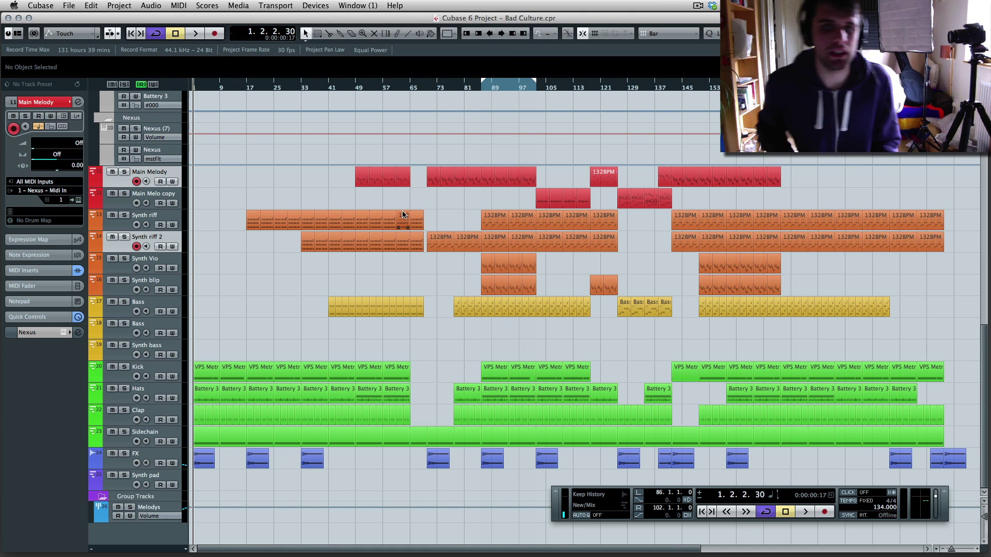
Move the playhead to bar 71 and examine the Synth riff parts starting at bar 86
{"action": "left_click_drag", "start_coordinate": [420, 85], "coordinate": [431, 88]}
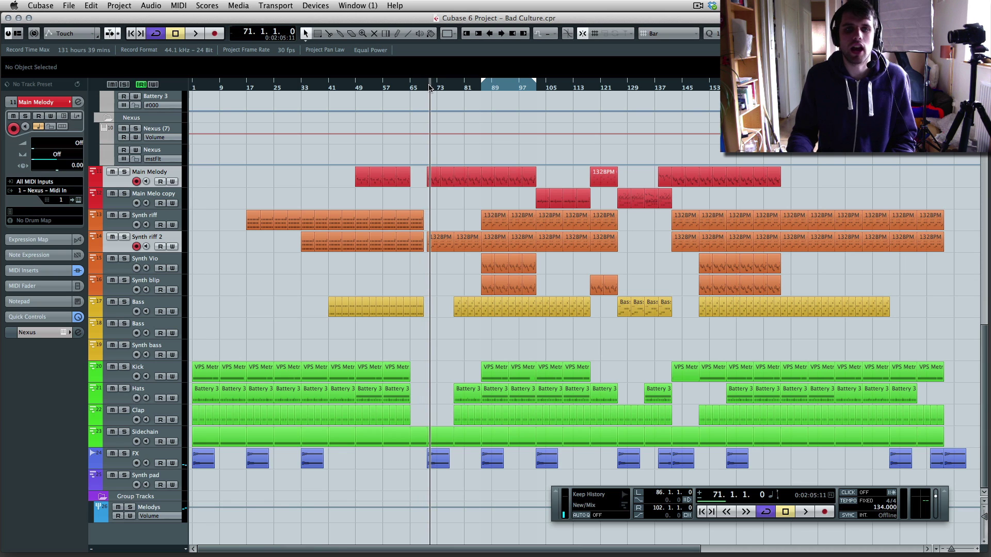
{"action": "left_click", "coordinate": [475, 181]}
{"action": "left_click_drag", "start_coordinate": [476, 207], "coordinate": [525, 227]}
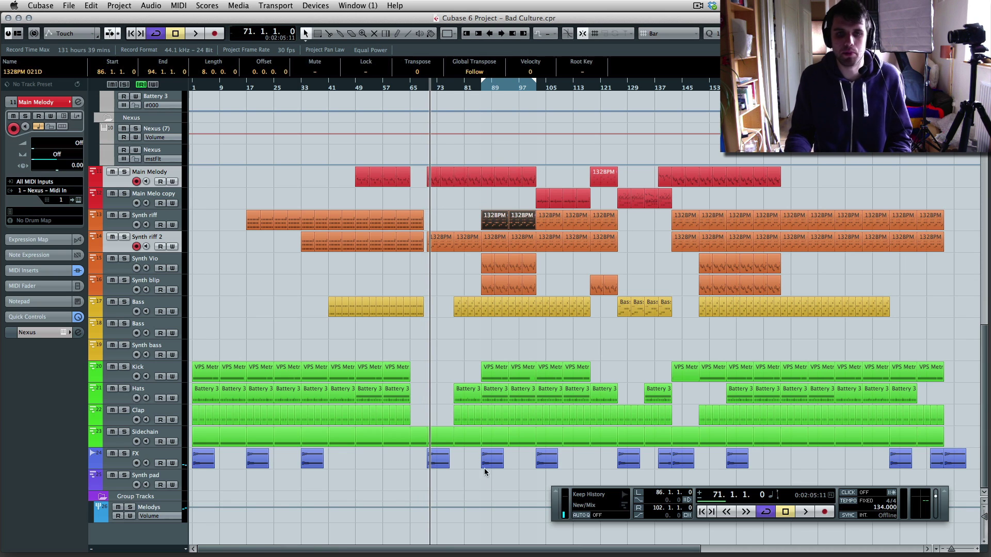
Examine the fmodCut automation of the Main Melody's Nexus instrument around bar 85 and return to the MIDI parts
{"action": "scroll", "coordinate": [475, 198], "scroll_direction": "up", "scroll_amount": 10}
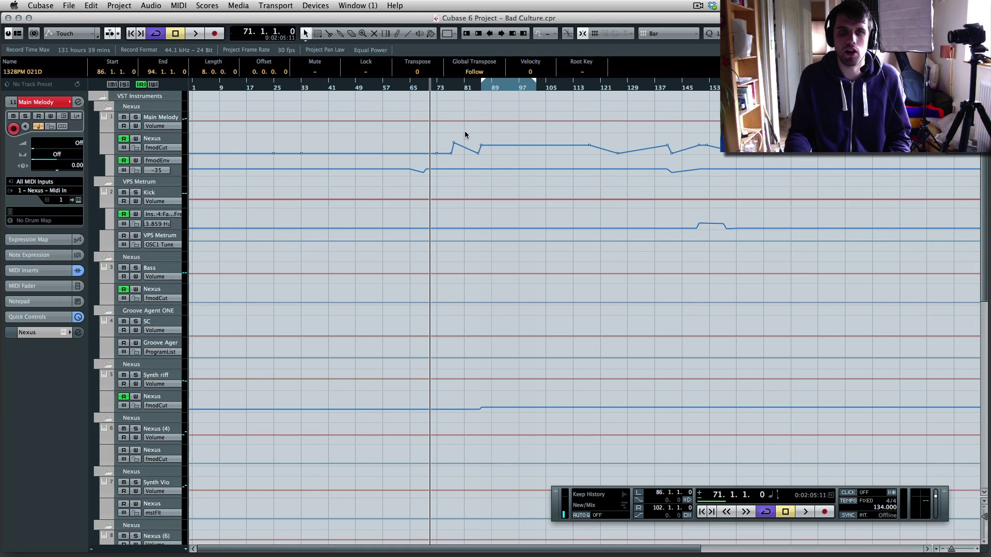
{"action": "left_click", "coordinate": [478, 149]}
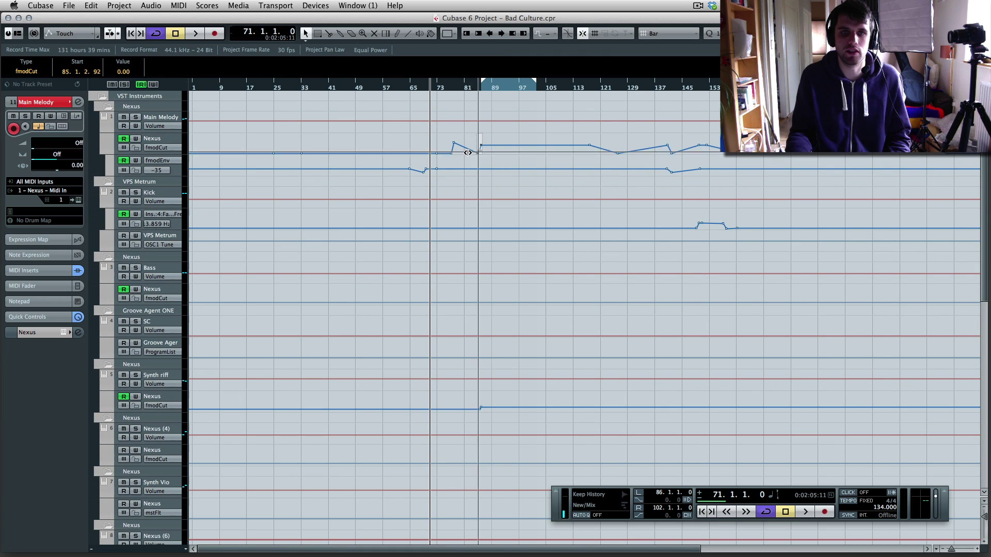
{"action": "left_click", "coordinate": [489, 155]}
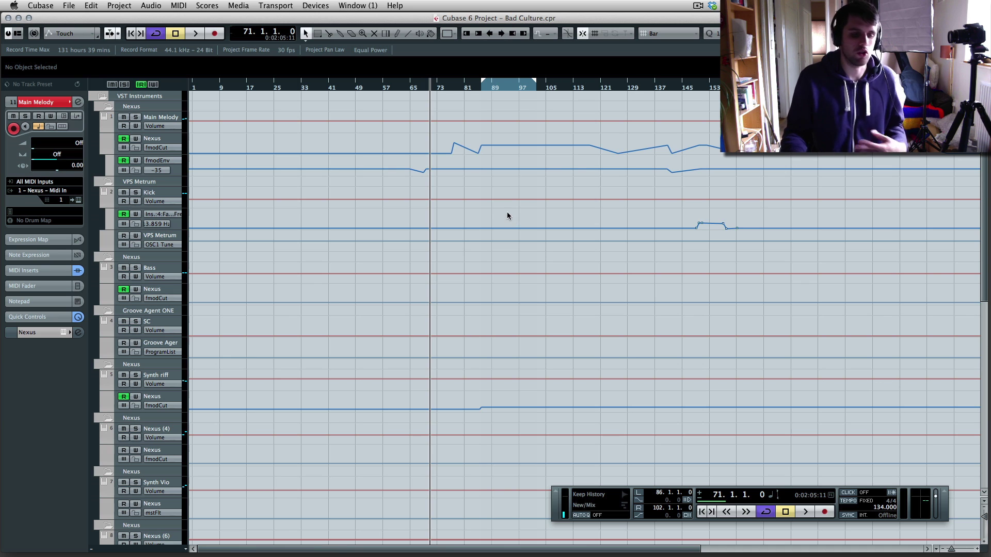
{"action": "scroll", "coordinate": [506, 216], "scroll_direction": "down", "scroll_amount": 10}
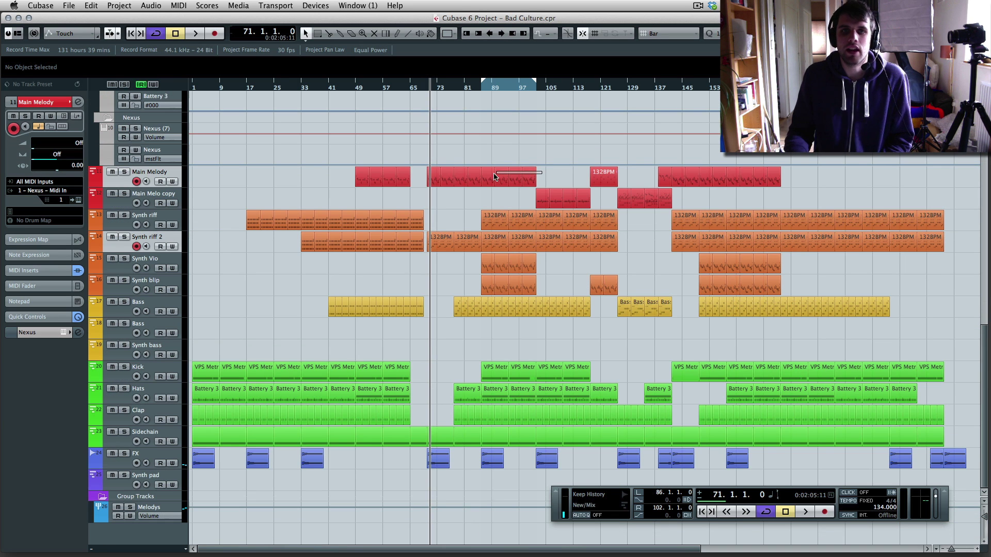
Select the Main Melo copy parts from bar 102 and open the first one in the Key Editor
{"action": "left_click", "coordinate": [493, 177]}
{"action": "left_click", "coordinate": [525, 190]}
{"action": "left_click", "coordinate": [539, 199]}
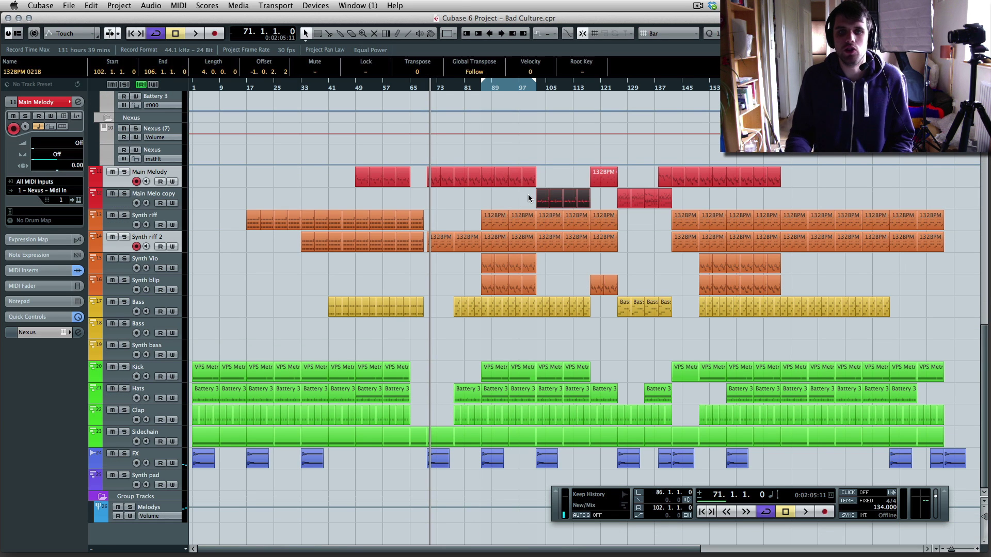
{"action": "double_click", "coordinate": [541, 198]}
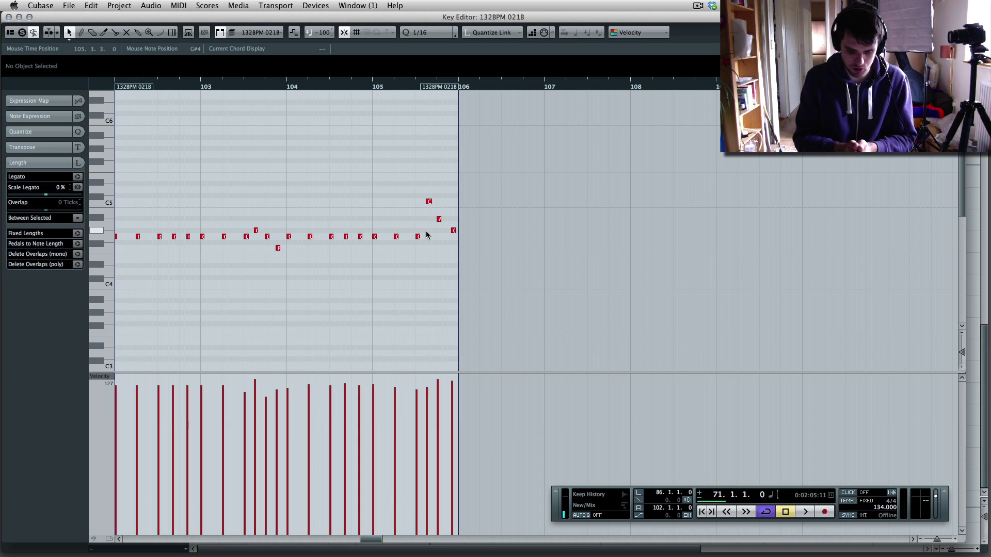
Inspect the low F4 note in bar 103 of the melody variation and close the Key Editor
{"action": "key", "text": "space"}
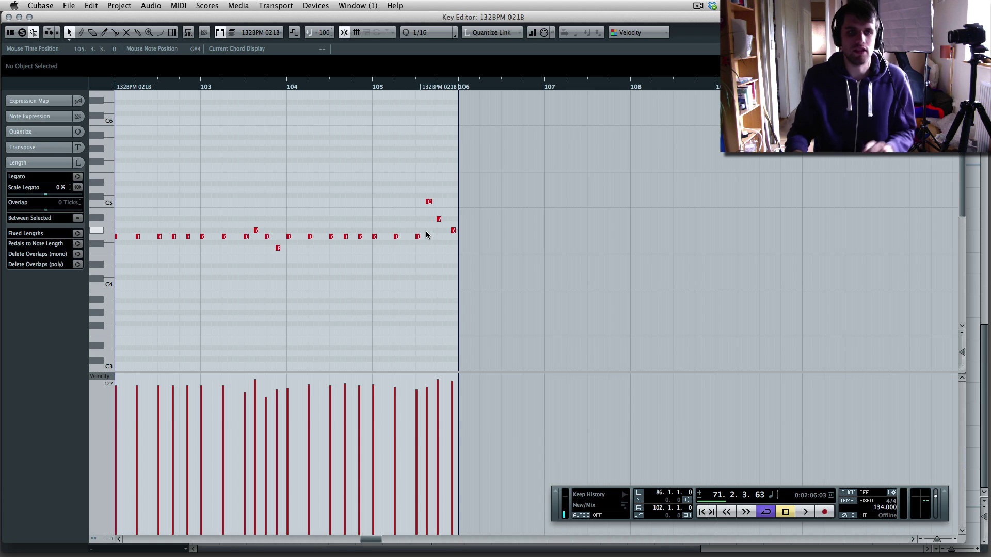
{"action": "left_click", "coordinate": [256, 230]}
{"action": "left_click", "coordinate": [305, 256]}
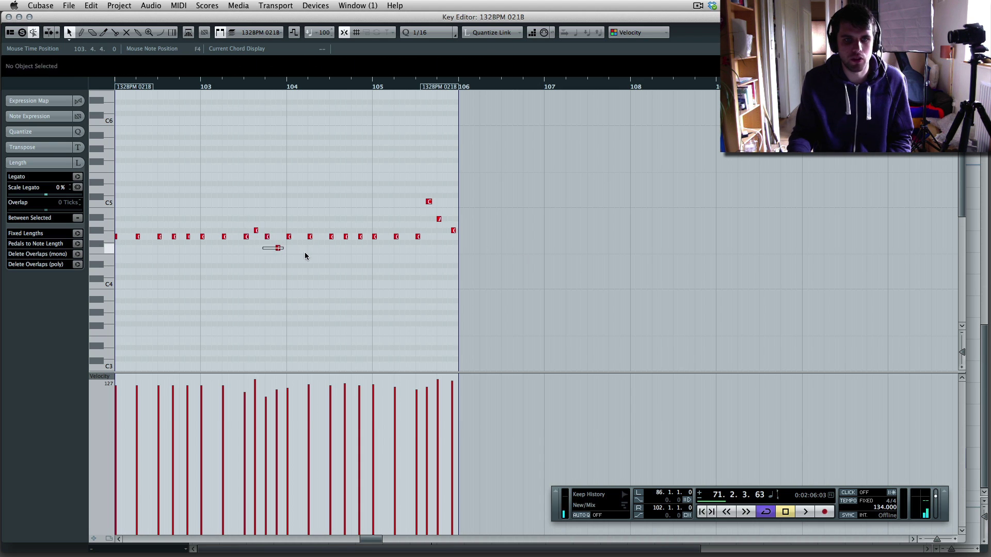
{"action": "left_click_drag", "start_coordinate": [304, 252], "coordinate": [309, 252]}
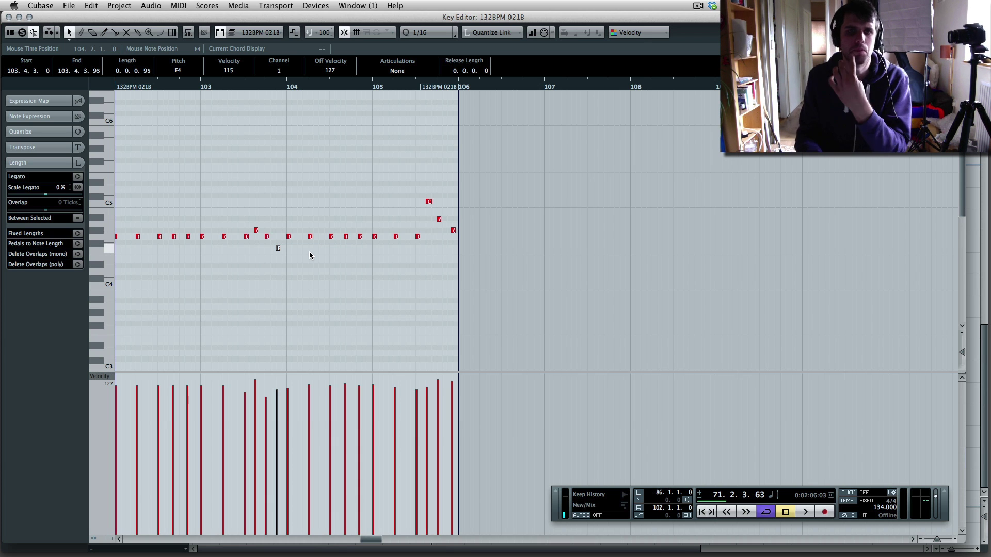
{"action": "key", "text": "Return"}
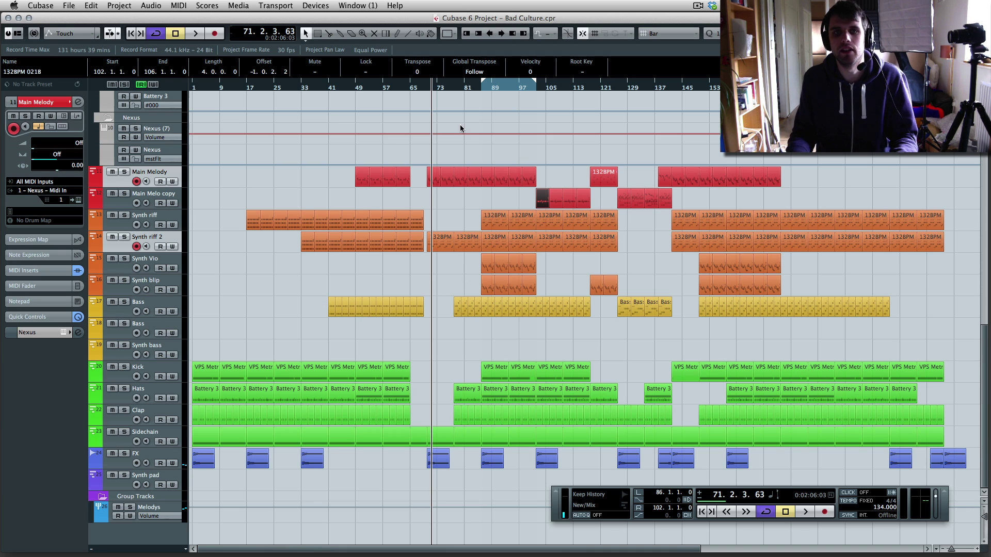
Place the playhead at bar 85 and examine the Main Melody, Bass and Main Melo copy parts between bars 118 and 142
{"action": "left_click", "coordinate": [478, 88]}
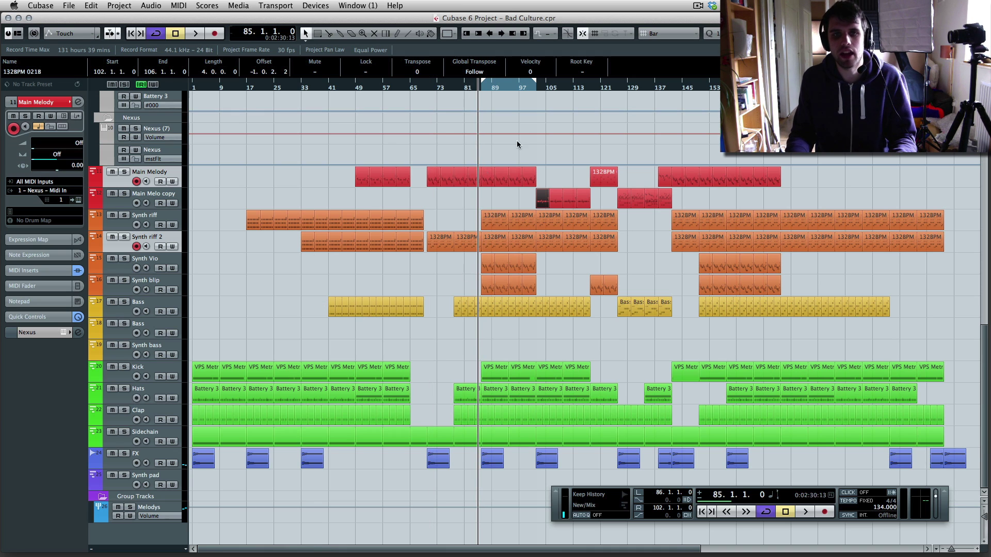
{"action": "left_click", "coordinate": [603, 176]}
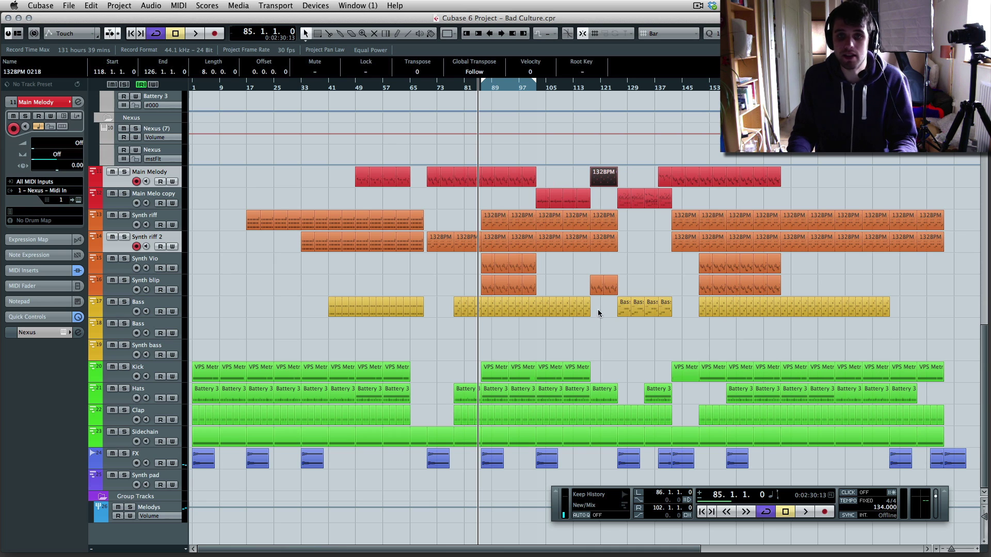
{"action": "left_click_drag", "start_coordinate": [673, 293], "coordinate": [618, 309]}
{"action": "left_click", "coordinate": [627, 200]}
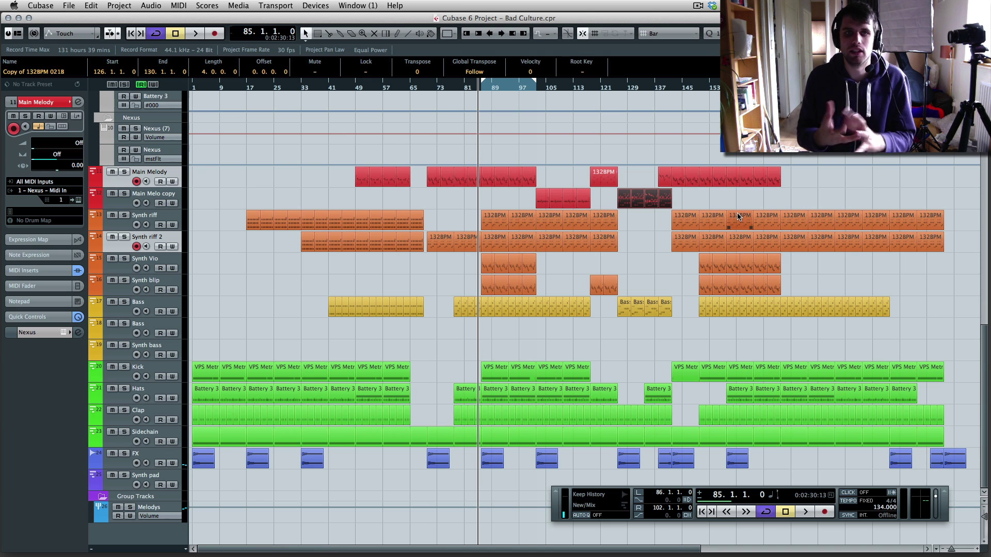
Place the playhead at bar 138 and examine the Synth riff and Synth riff 2 parts between bars 158 and 174
{"action": "left_click", "coordinate": [659, 87]}
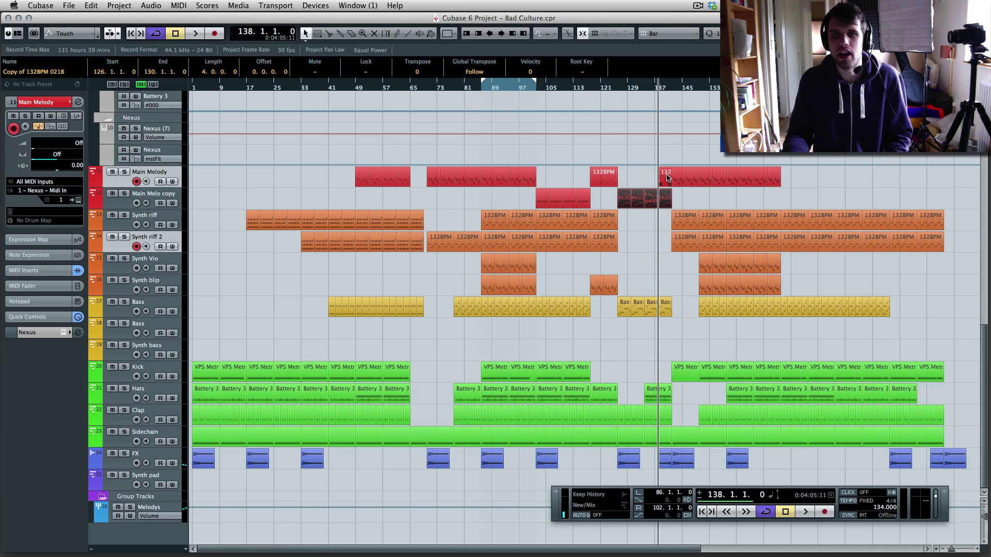
{"action": "left_click", "coordinate": [665, 212]}
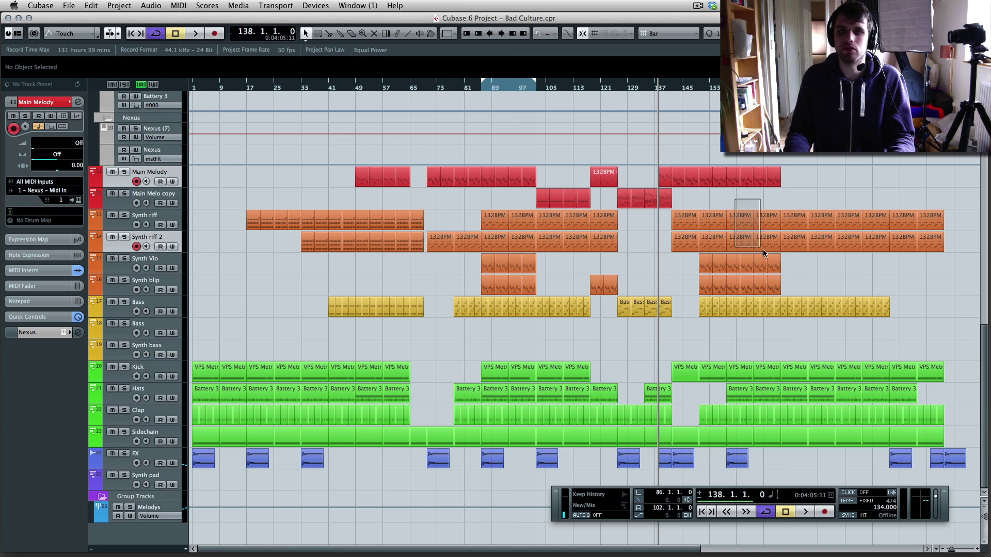
{"action": "left_click_drag", "start_coordinate": [762, 249], "coordinate": [772, 250]}
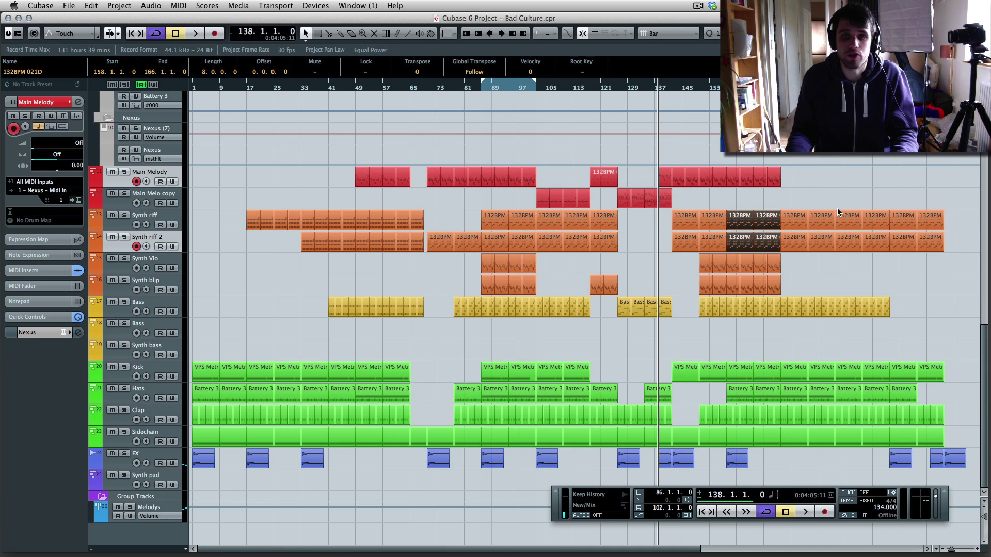
Set the loop to the Main Melody parts in bars 94 to 102, solo the track and audition them
{"action": "left_click", "coordinate": [579, 179]}
{"action": "left_click", "coordinate": [520, 174]}
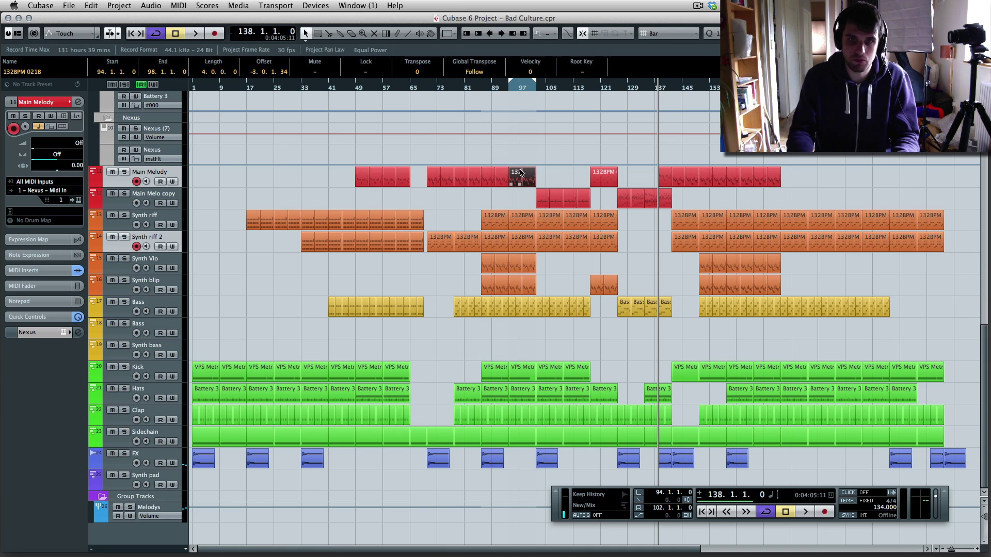
{"action": "key", "text": "l"}
{"action": "left_click", "coordinate": [124, 172]}
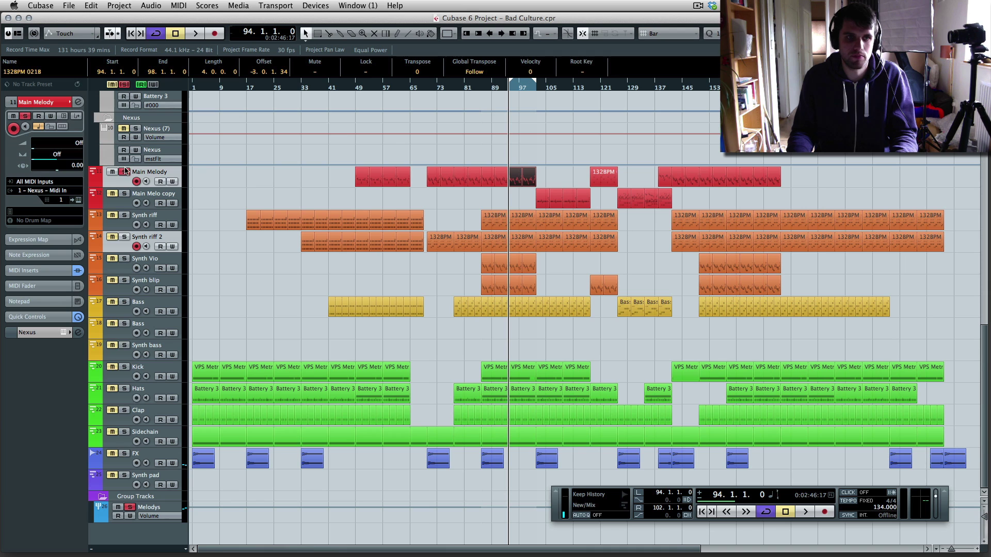
{"action": "left_click", "coordinate": [234, 182]}
{"action": "key", "text": "space"}
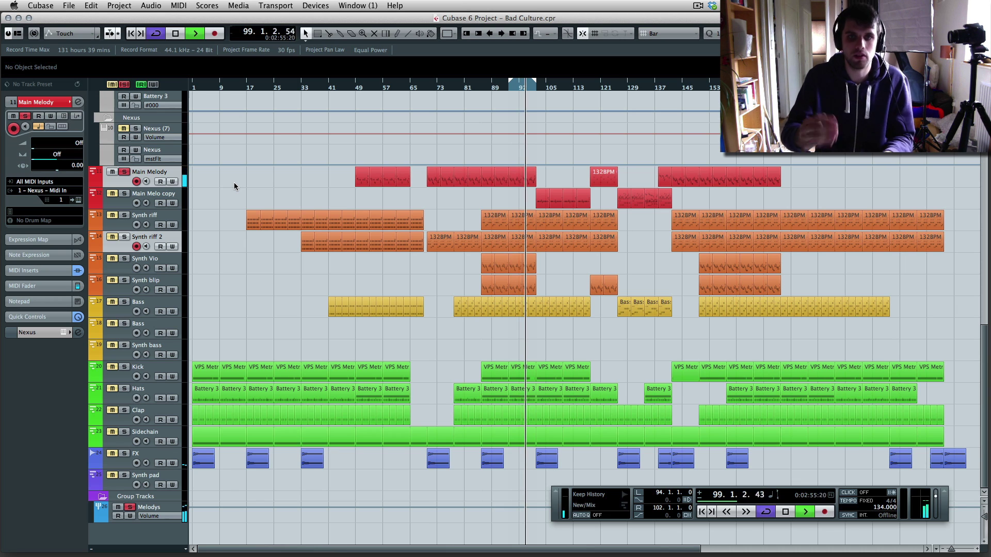
{"action": "key", "text": "space"}
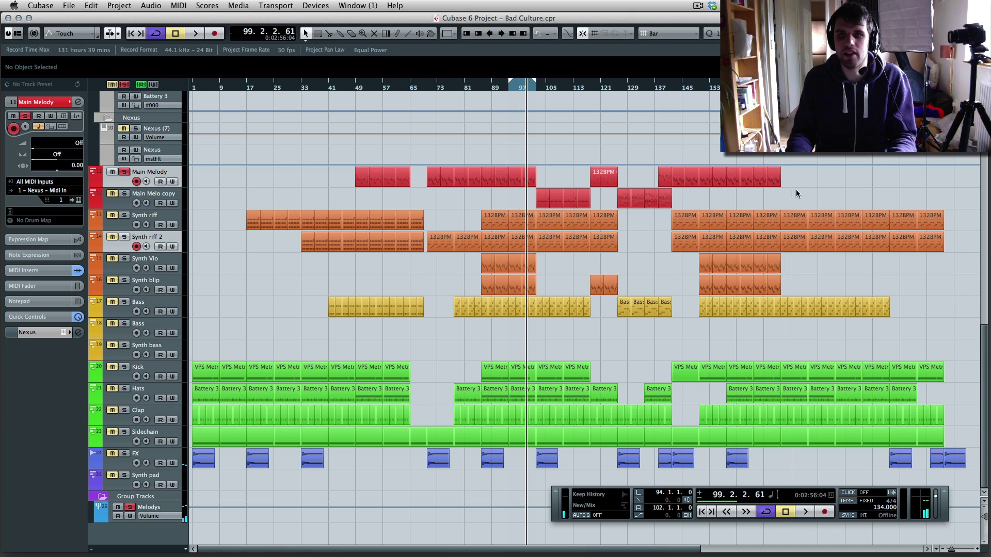
Set the loop to the Main Melody parts in bars 166 to 174 and audition them soloed
{"action": "left_click_drag", "start_coordinate": [762, 177], "coordinate": [763, 177]}
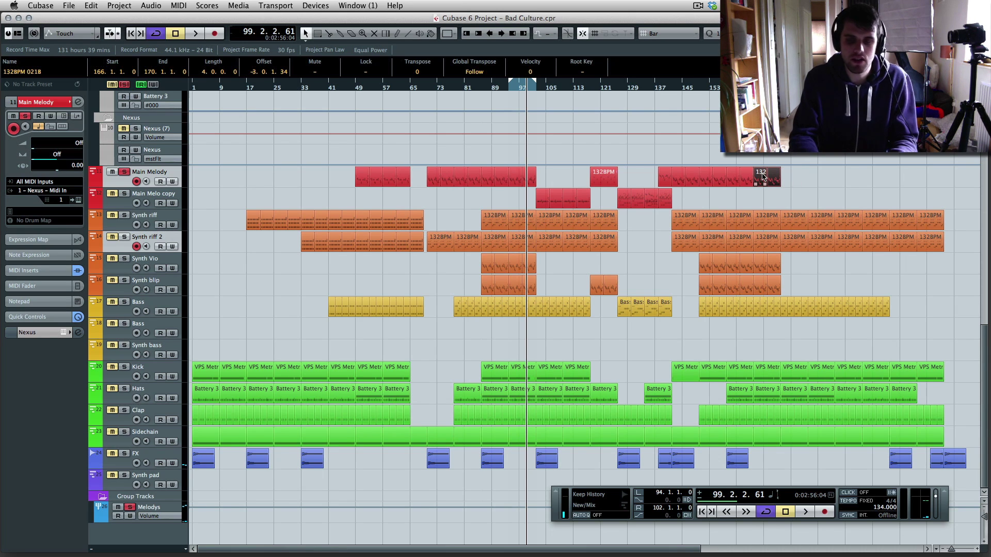
{"action": "key", "text": "p"}
{"action": "key", "text": "l"}
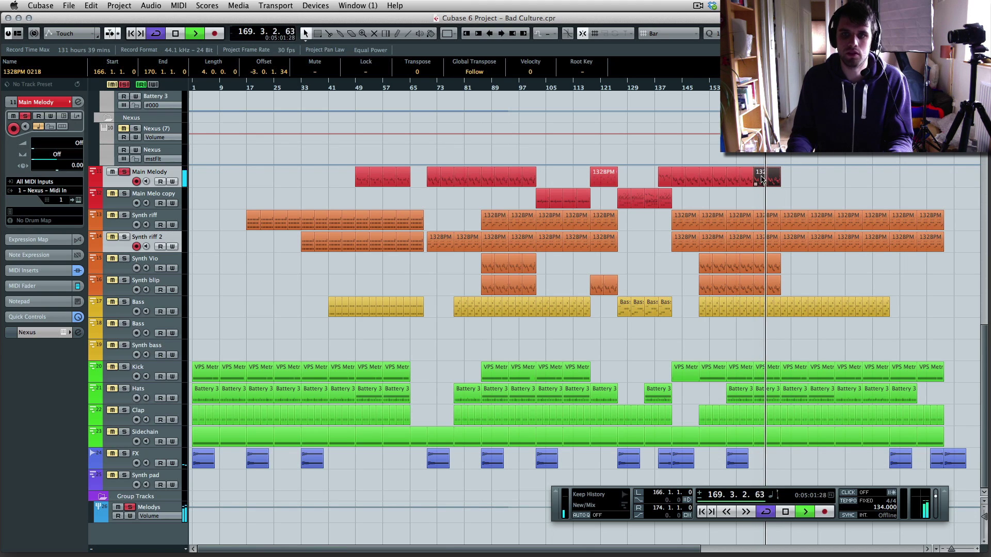
{"action": "left_click", "coordinate": [763, 214]}
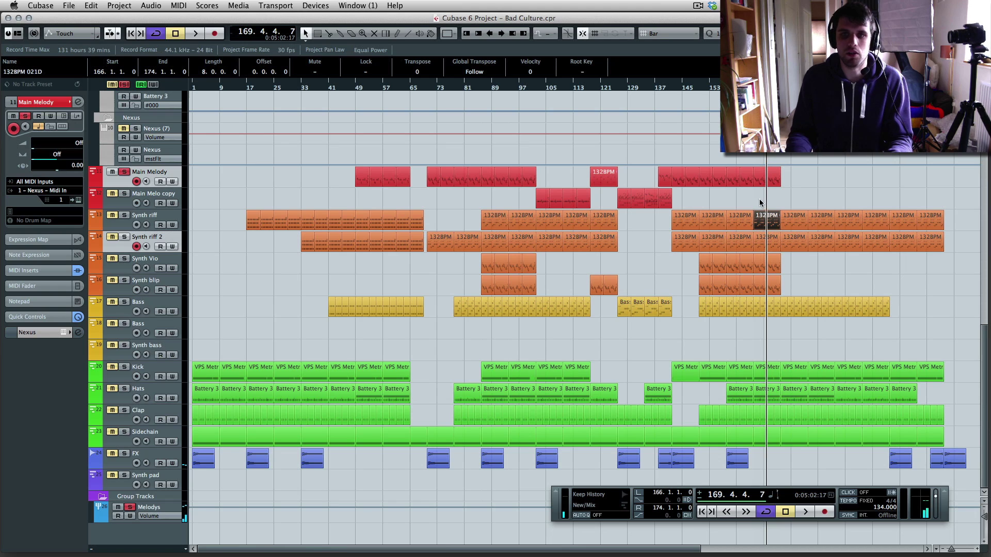
{"action": "left_click", "coordinate": [760, 203]}
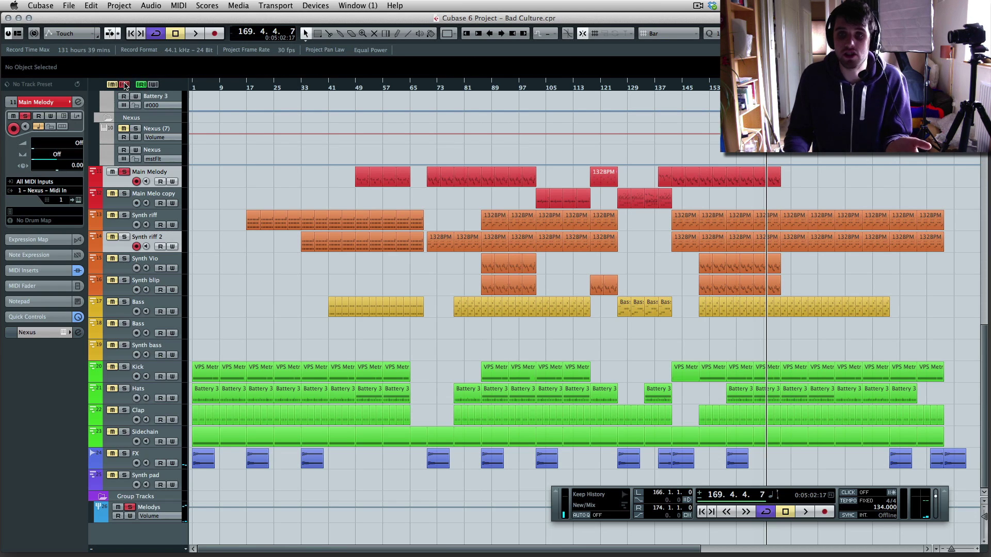
Deactivate solo on all tracks and check the last Main Melody part at bar 170
{"action": "left_click", "coordinate": [124, 84]}
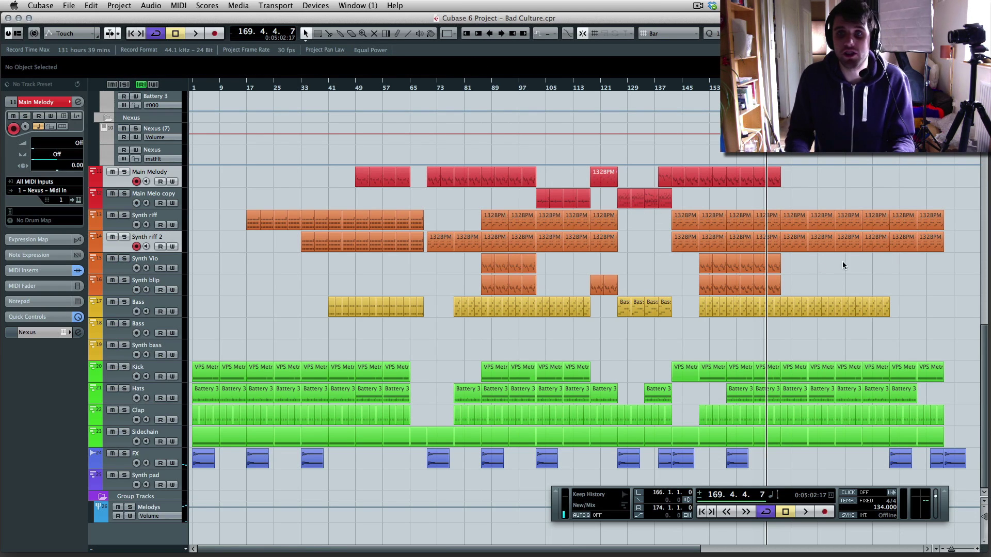
{"action": "left_click_drag", "start_coordinate": [795, 264], "coordinate": [761, 286]}
{"action": "left_click", "coordinate": [772, 176]}
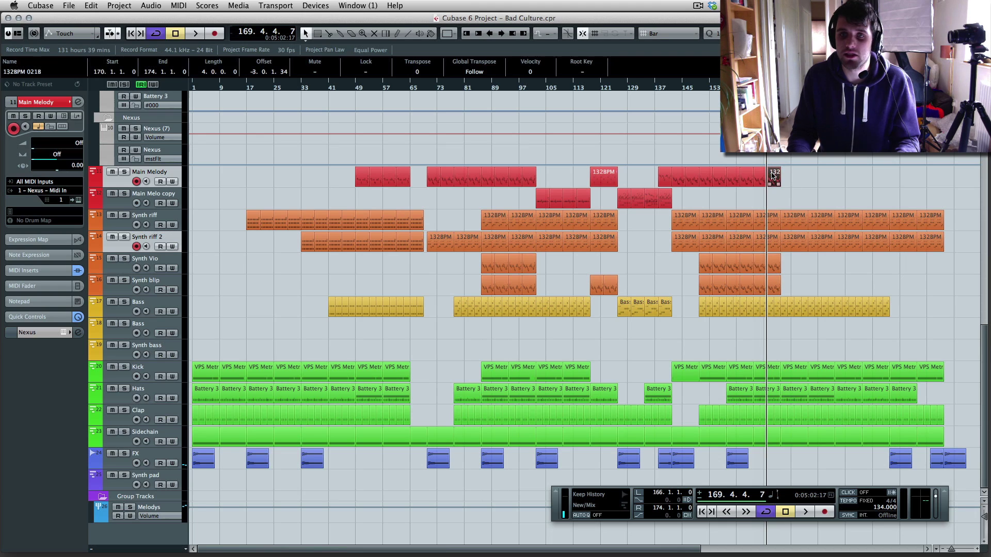
{"action": "left_click", "coordinate": [811, 269]}
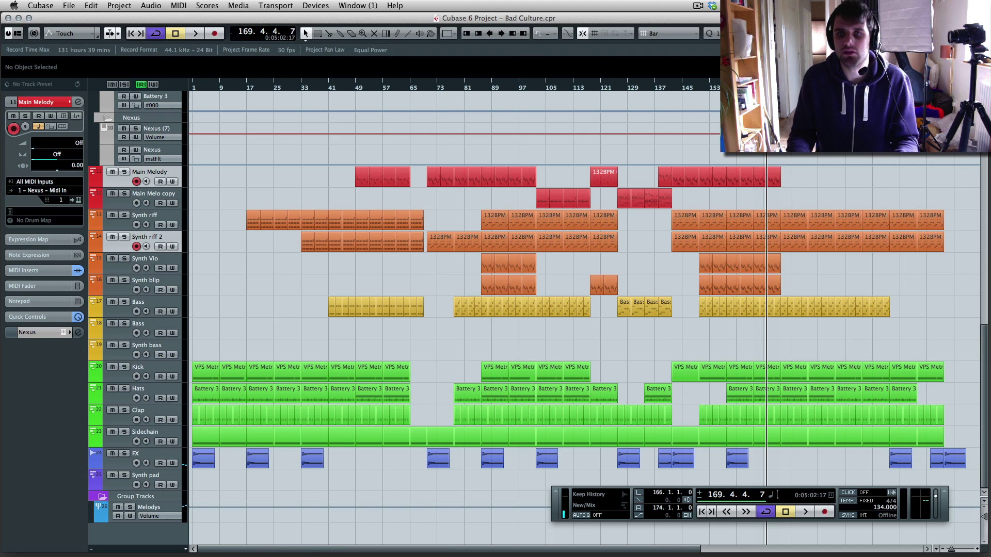
Play the arrangement from bar 78 into the full section that starts at bar 86
{"action": "left_click", "coordinate": [453, 87]}
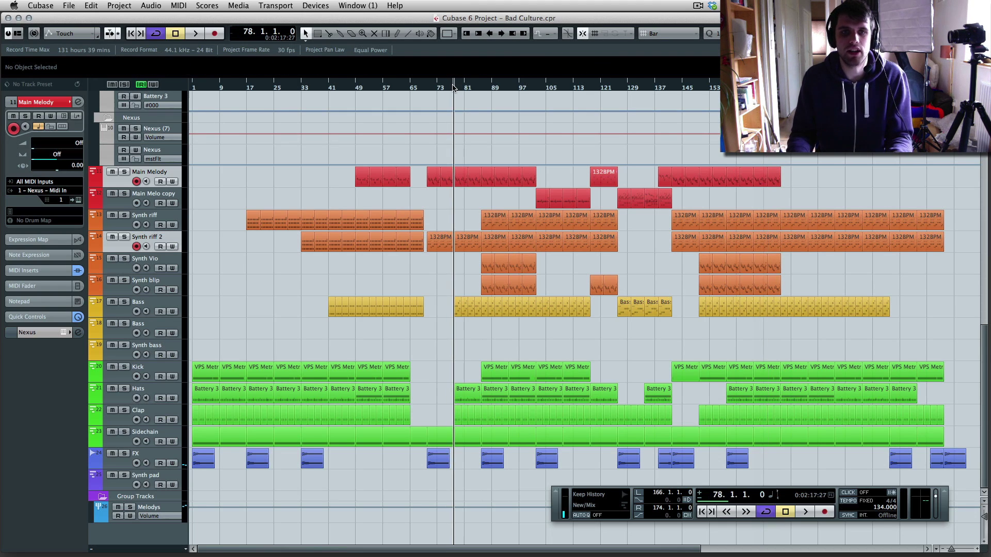
{"action": "key", "text": "space"}
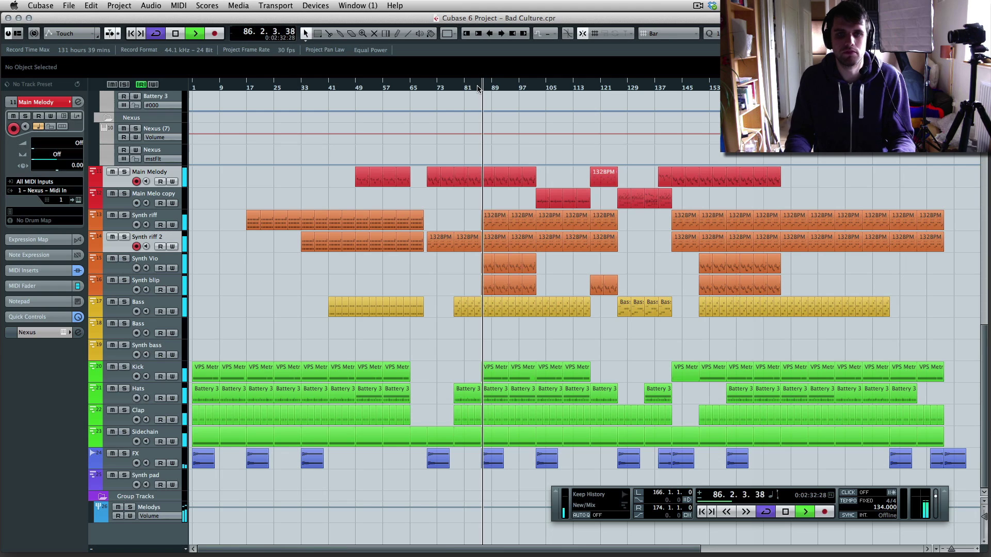
{"action": "key", "text": "space"}
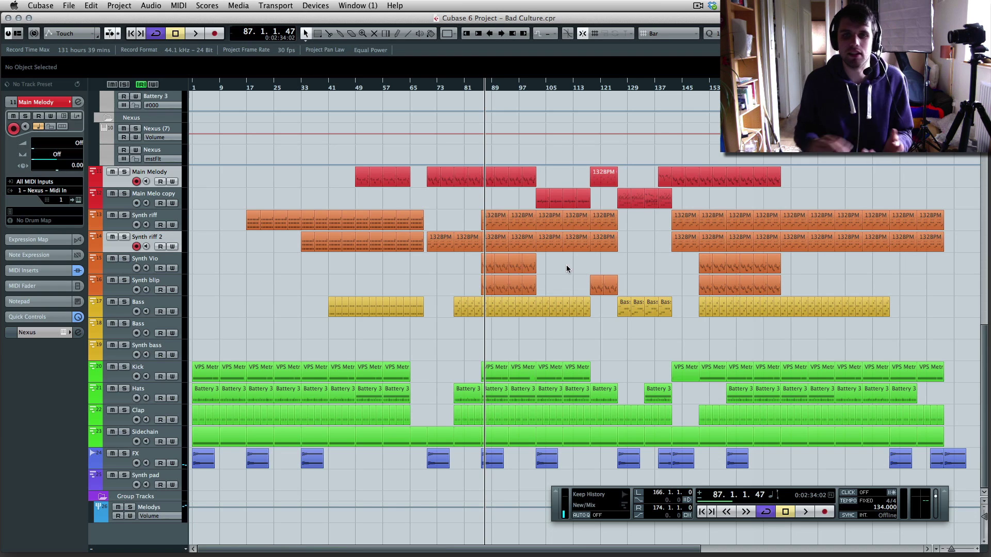
Set the loop to the Synth blip parts in bars 86 to 102 and audition the track soloed
{"action": "left_click", "coordinate": [508, 289]}
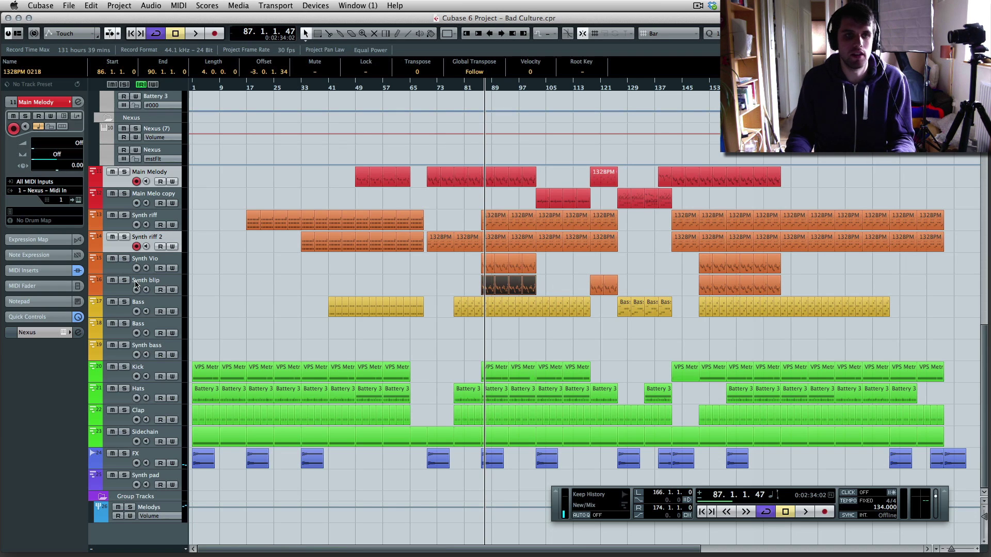
{"action": "left_click", "coordinate": [126, 281]}
{"action": "key", "text": "shift+g"}
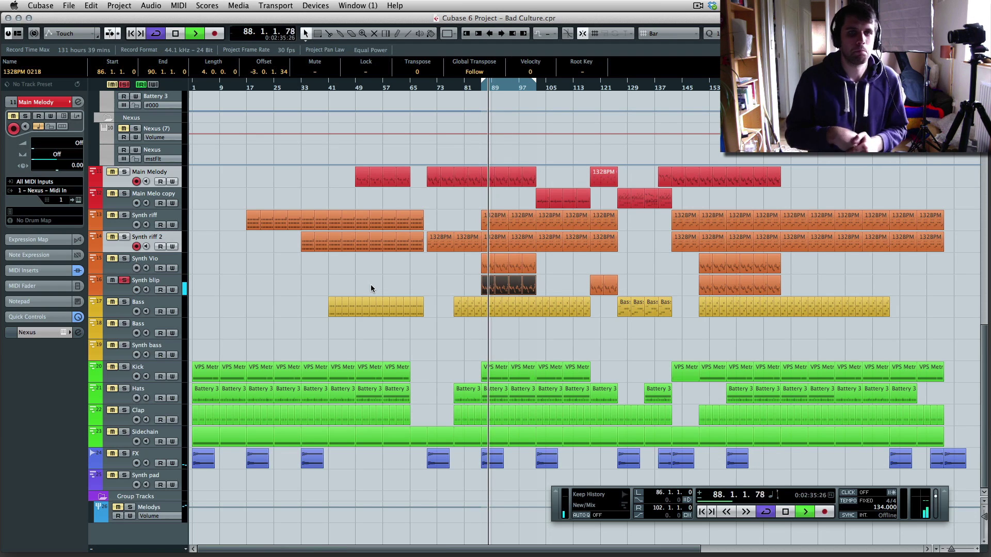
{"action": "left_click", "coordinate": [434, 177]}
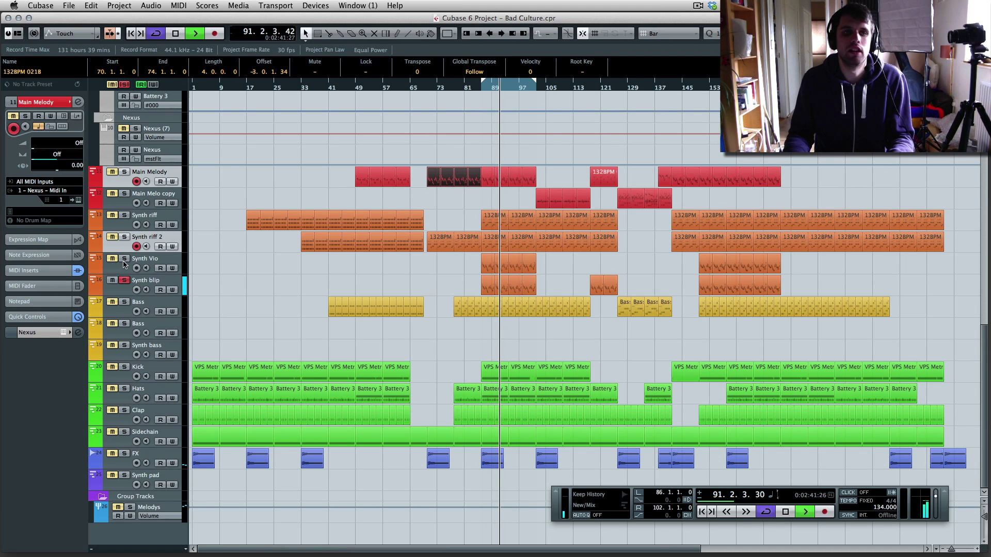
Solo and audition Synth Vio, adding Synth blip to the solo, and briefly solo Sidechain too
{"action": "key", "text": "space"}
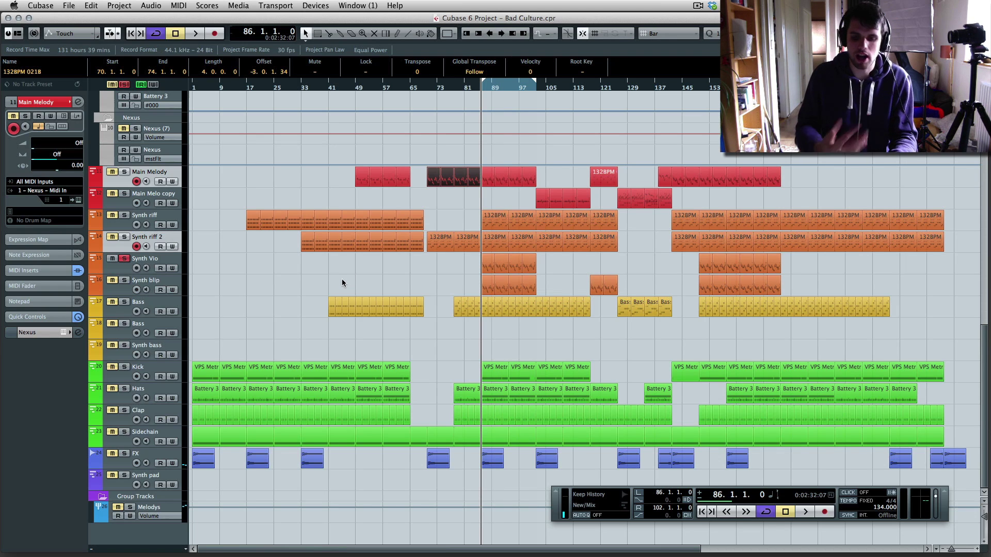
{"action": "key", "text": "space"}
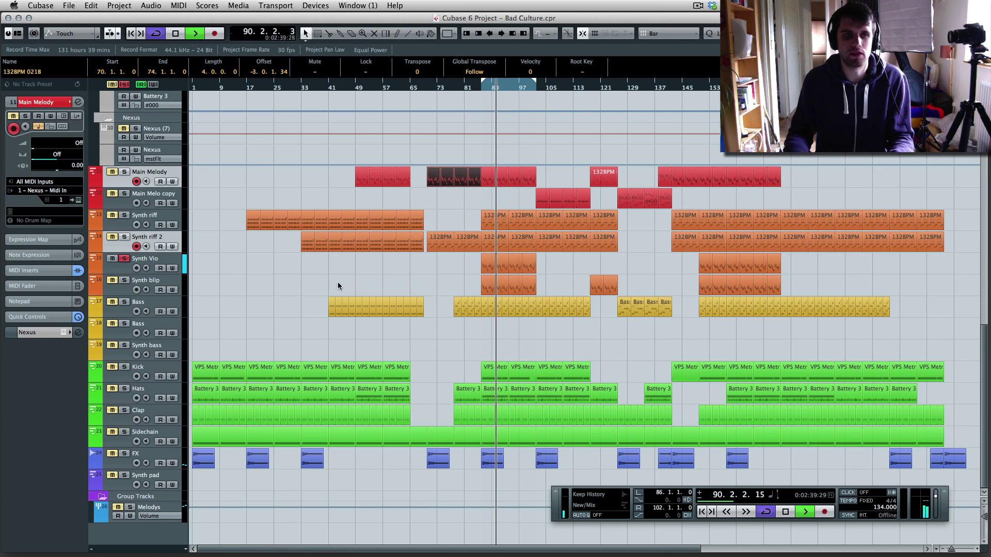
{"action": "left_click", "coordinate": [124, 280]}
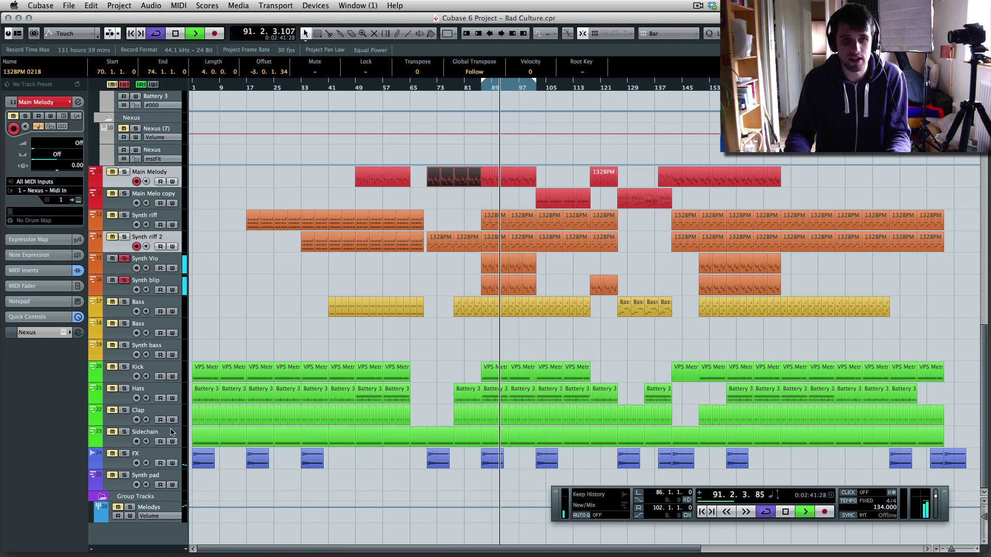
{"action": "left_click", "coordinate": [124, 432]}
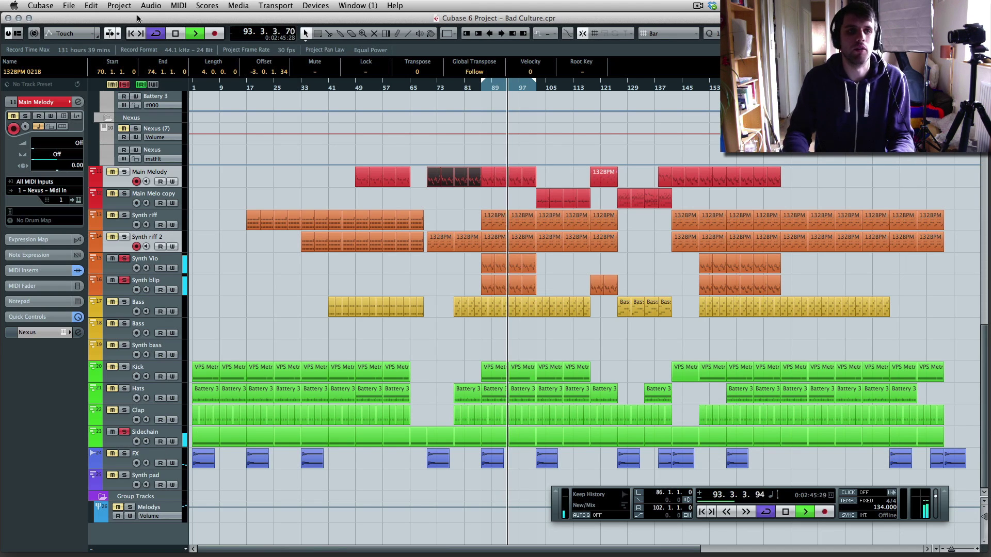
Deactivate solo on all tracks, return to the loop start and play the full mix from bar 86
{"action": "key", "text": "space"}
{"action": "left_click", "coordinate": [125, 85]}
{"action": "key", "text": "1"}
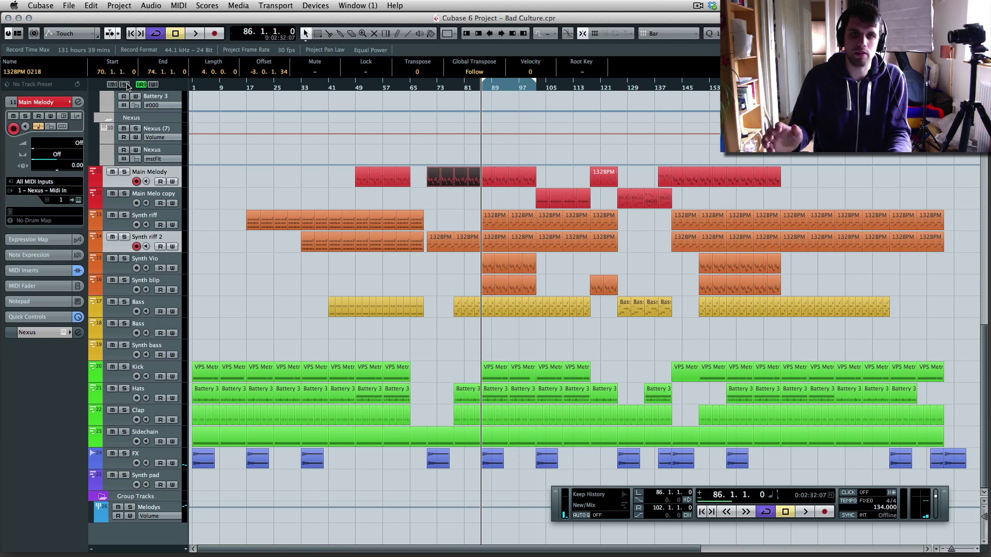
{"action": "key", "text": "space"}
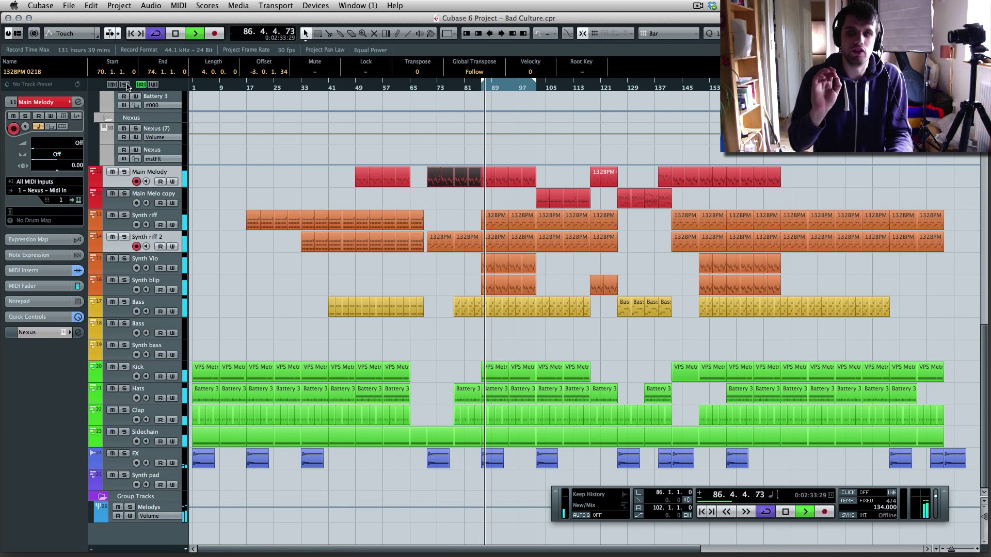
{"action": "key", "text": "space"}
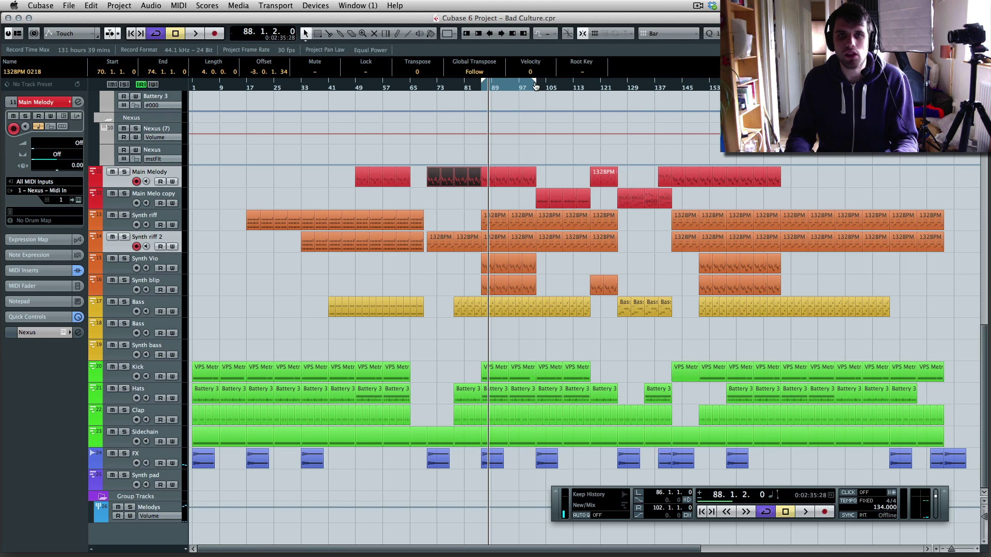
Play from bar 100 through the change to Main Melo copy and select the Main Melody parts in bars 86 to 102
{"action": "left_click", "coordinate": [529, 87]}
{"action": "key", "text": "space"}
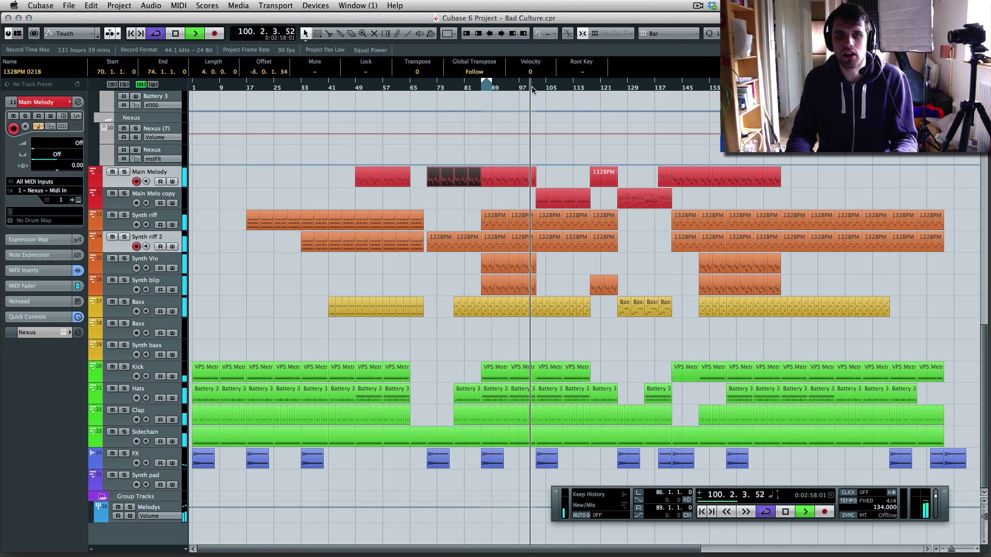
{"action": "left_click_drag", "start_coordinate": [550, 176], "coordinate": [486, 182]}
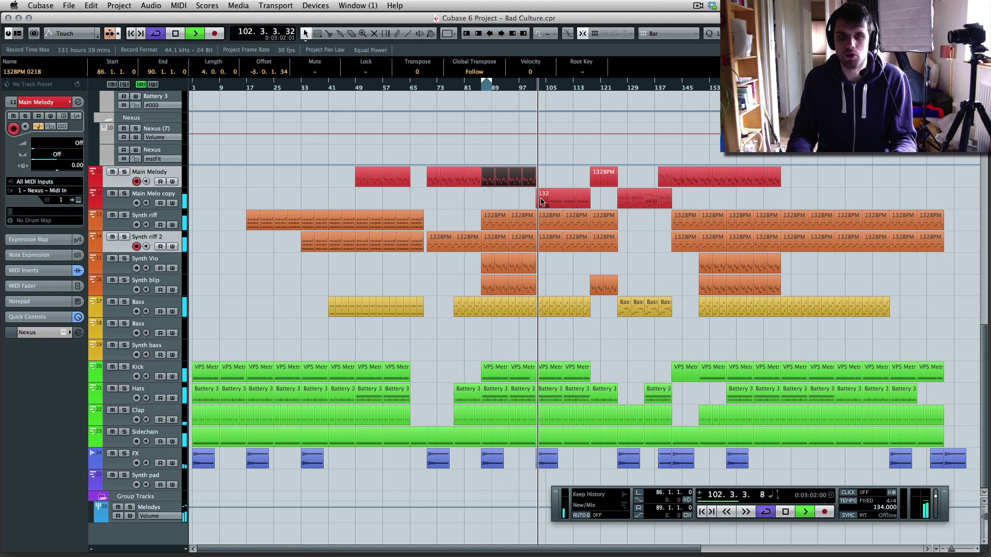
Examine the notes of the Main Melo copy parts at bars 102 and 106 in the Key Editor, ending with playback stopped
{"action": "key", "text": "Return"}
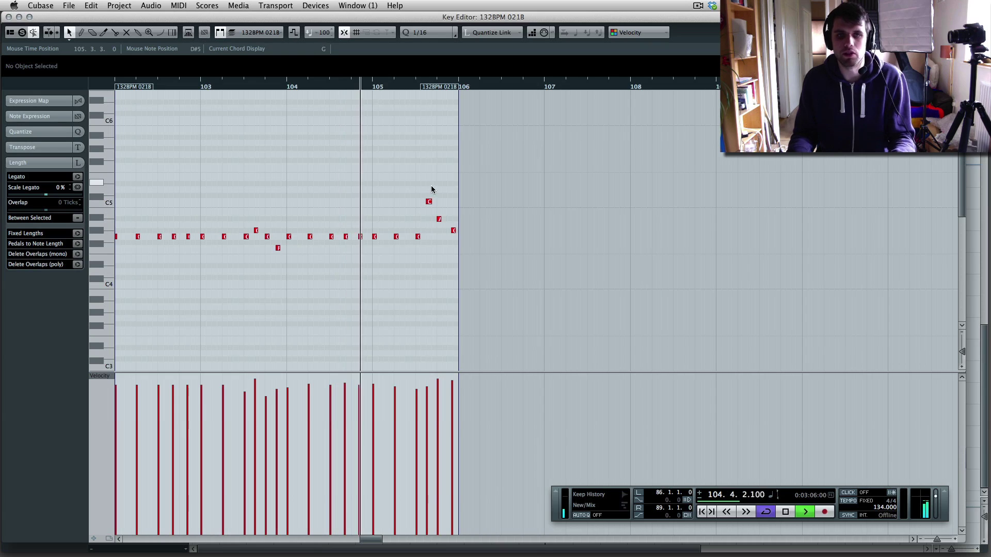
{"action": "key", "text": "Return"}
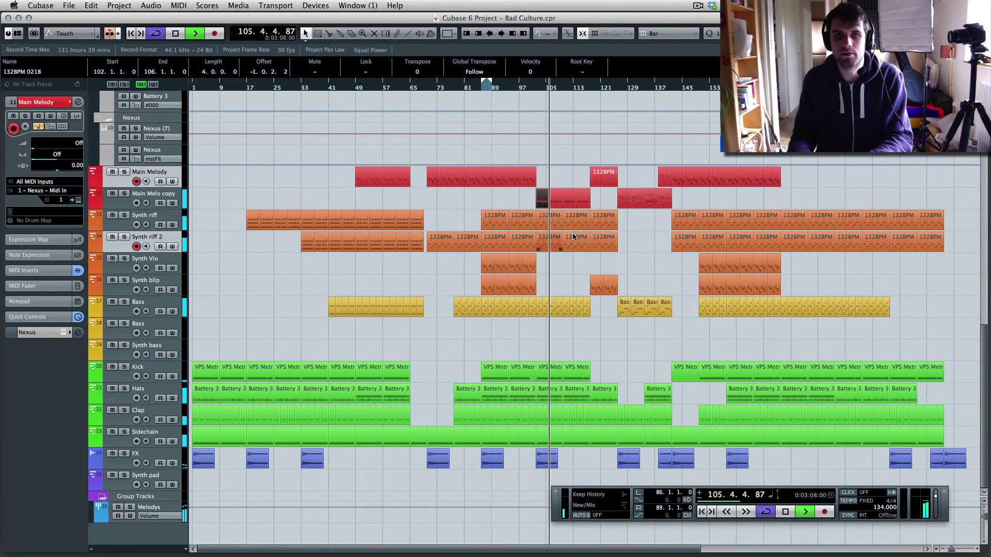
{"action": "double_click", "coordinate": [558, 200]}
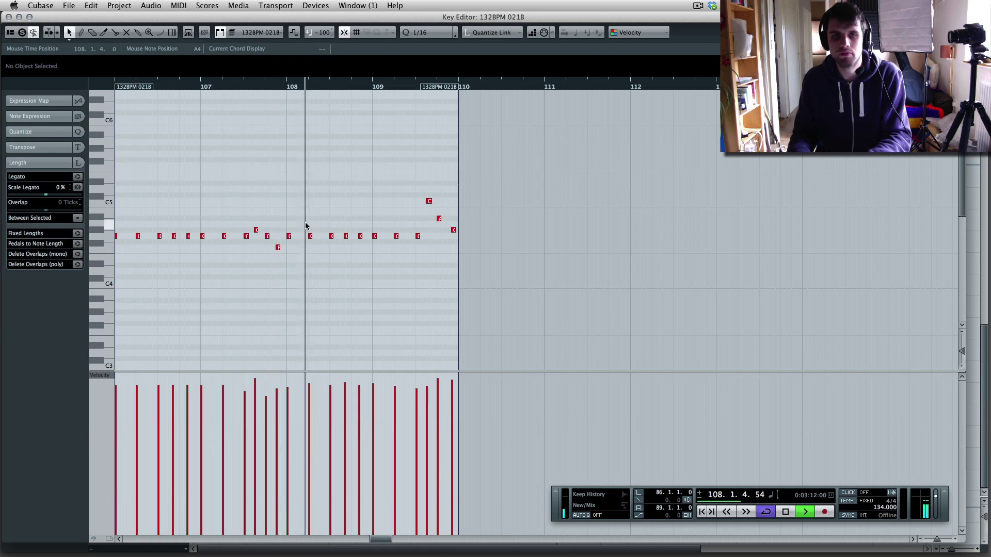
{"action": "key", "text": "Return"}
{"action": "key", "text": "space"}
Play the section from bar 119, where the Bass and Kick drop out, up to bar 124
{"action": "left_click", "coordinate": [593, 90]}
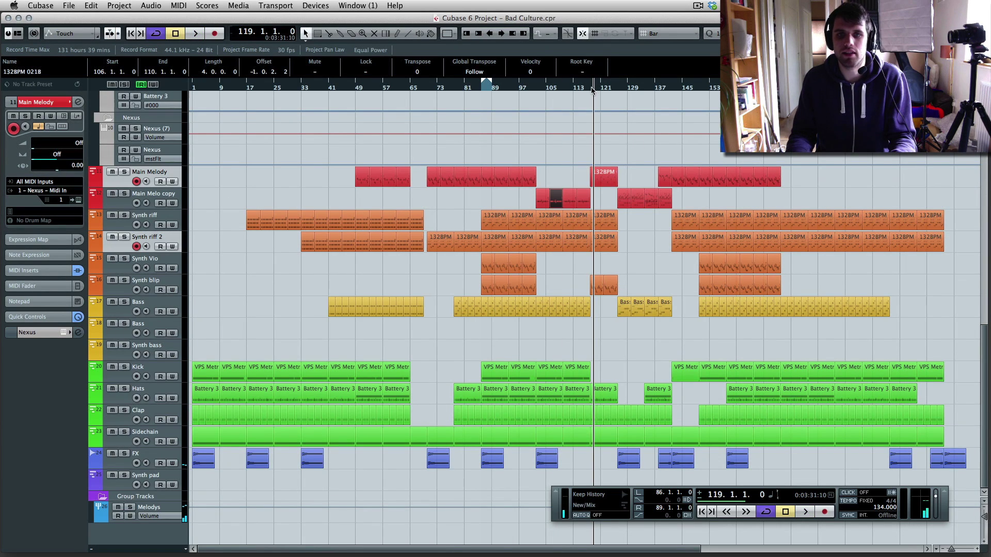
{"action": "key", "text": "space"}
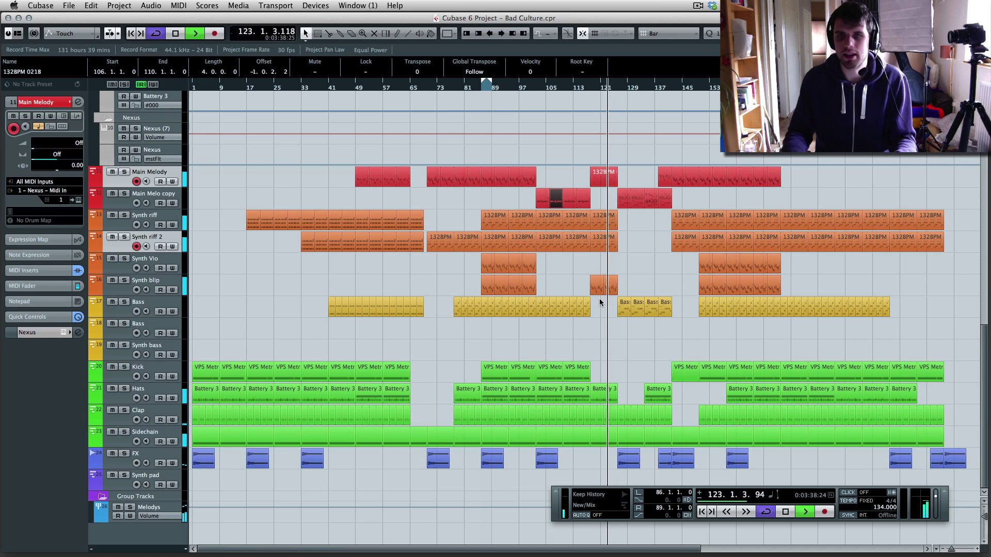
{"action": "key", "text": "space"}
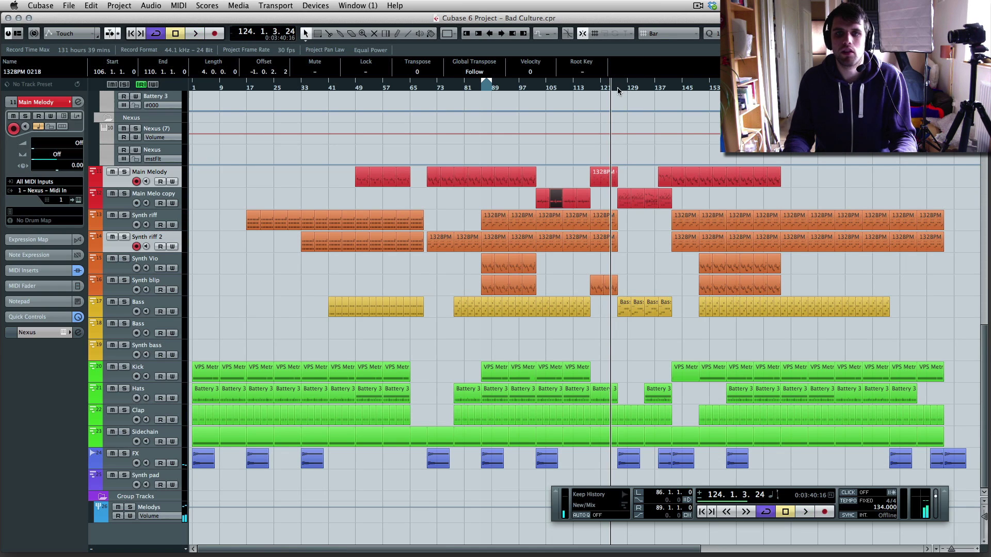
Play the breakdown from bar 126 to bar 135 with the Main Melo copy and the changed Bass parts
{"action": "left_click", "coordinate": [617, 91]}
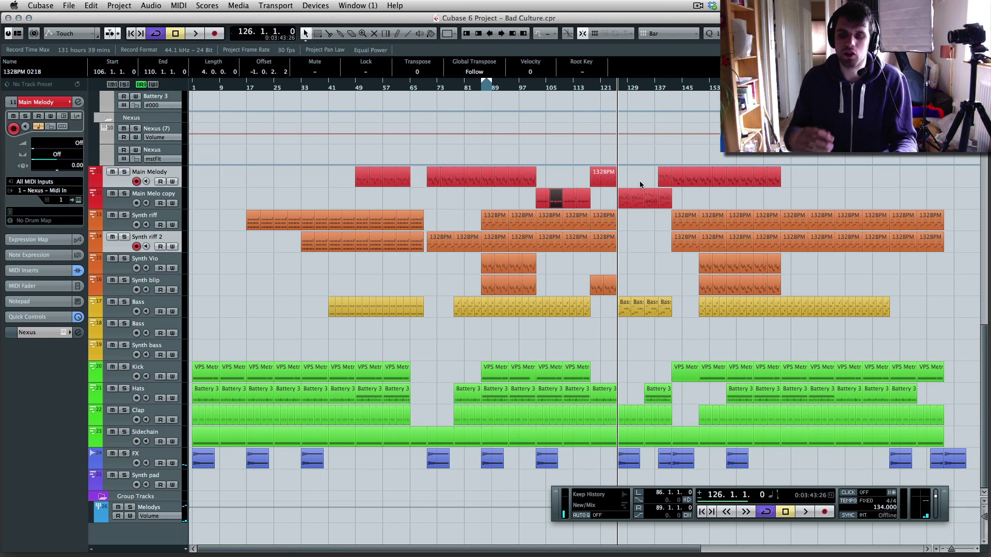
{"action": "key", "text": "space"}
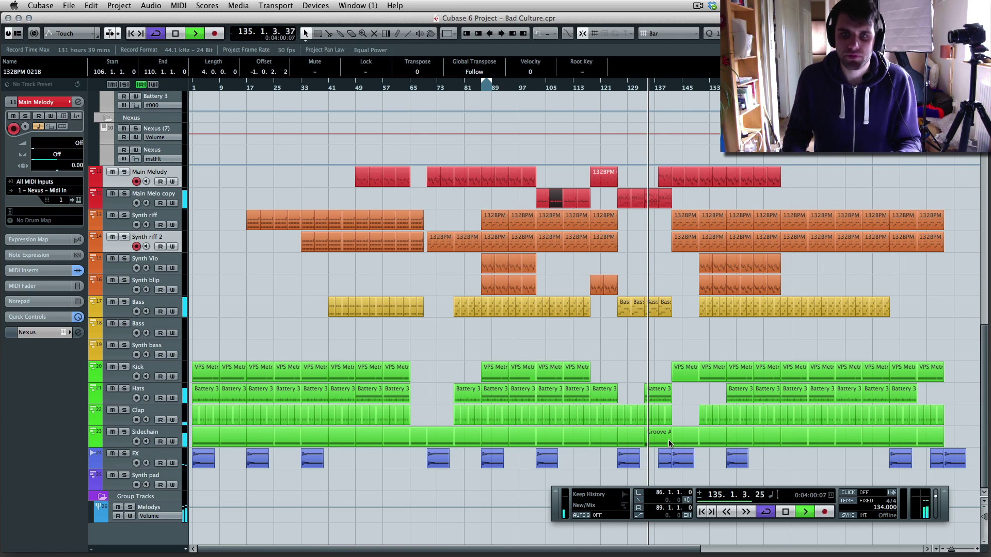
{"action": "key", "text": "space"}
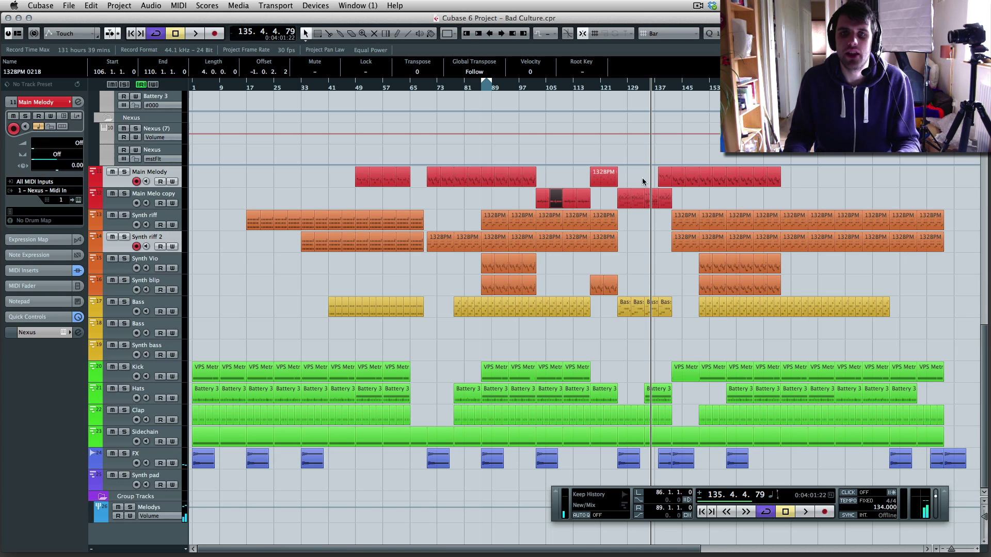
Place the playhead at bar 134 and play through the Main Melody's return up to bar 141
{"action": "left_click", "coordinate": [641, 88]}
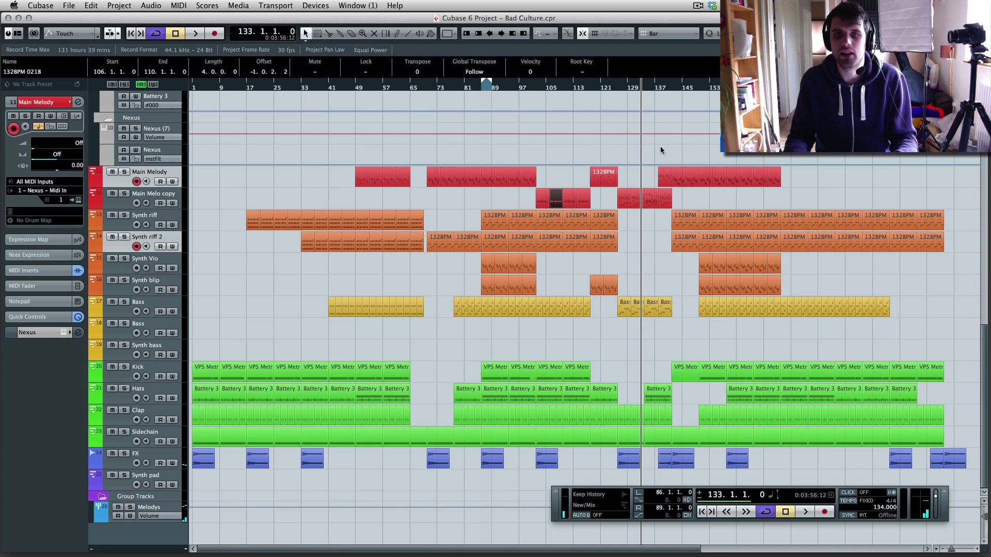
{"action": "left_click", "coordinate": [643, 88]}
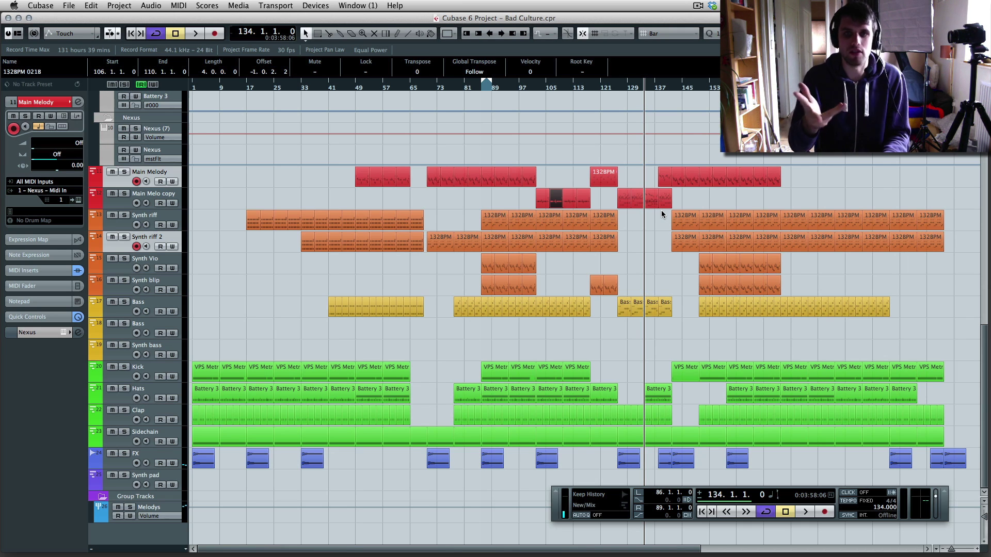
{"action": "key", "text": "space"}
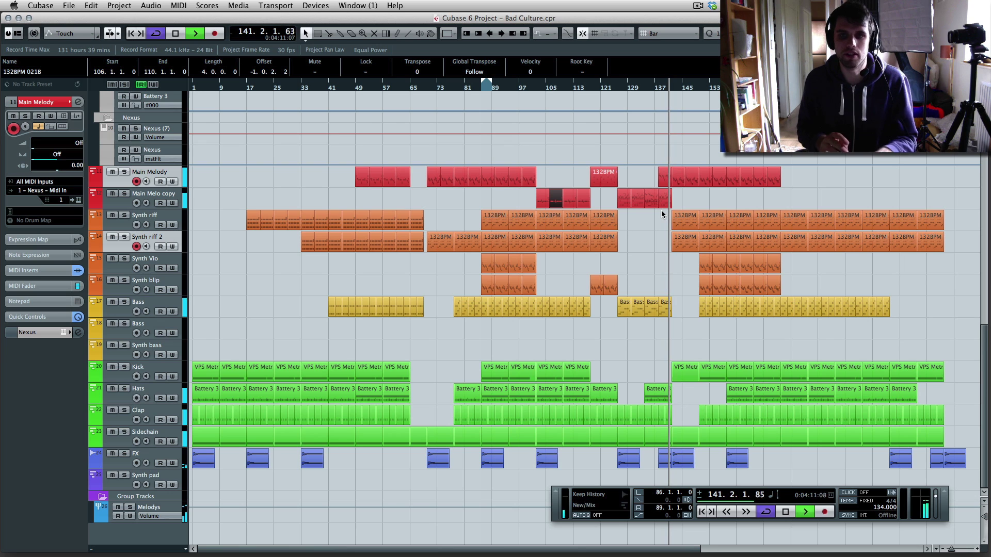
{"action": "key", "text": "space"}
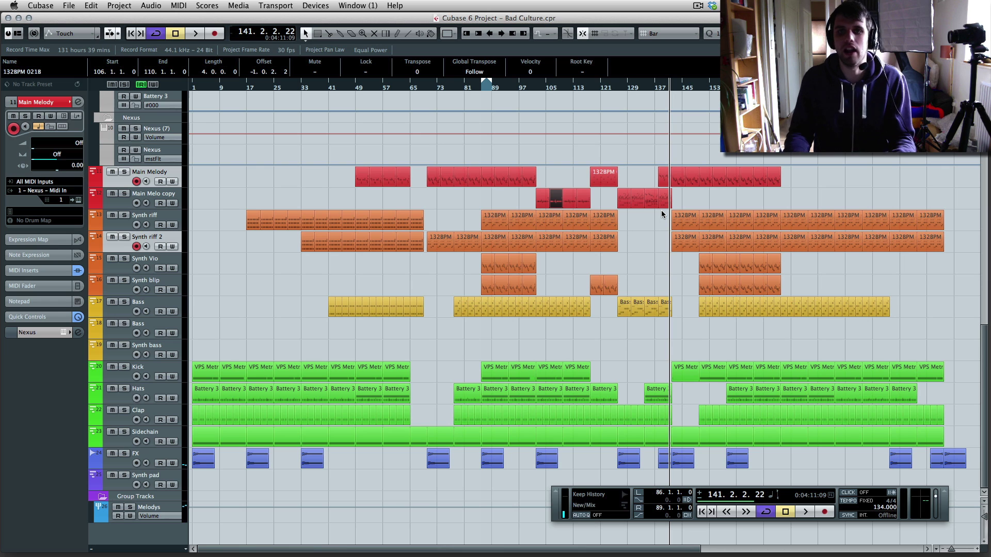
Continue playback from bar 141 through the return of the Kick, synth riffs and Bass to bar 159
{"action": "key", "text": "space"}
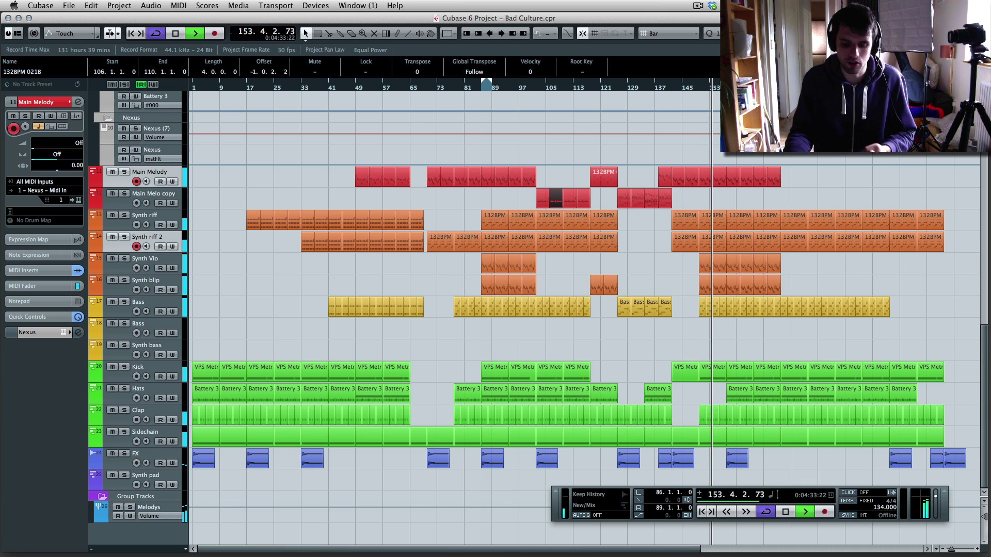
{"action": "key", "text": "space"}
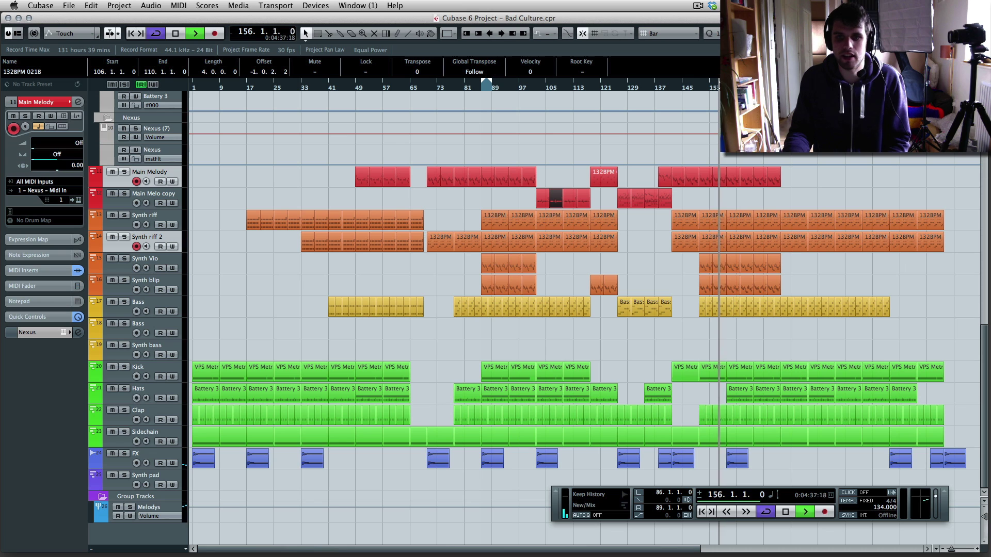
{"action": "key", "text": "space"}
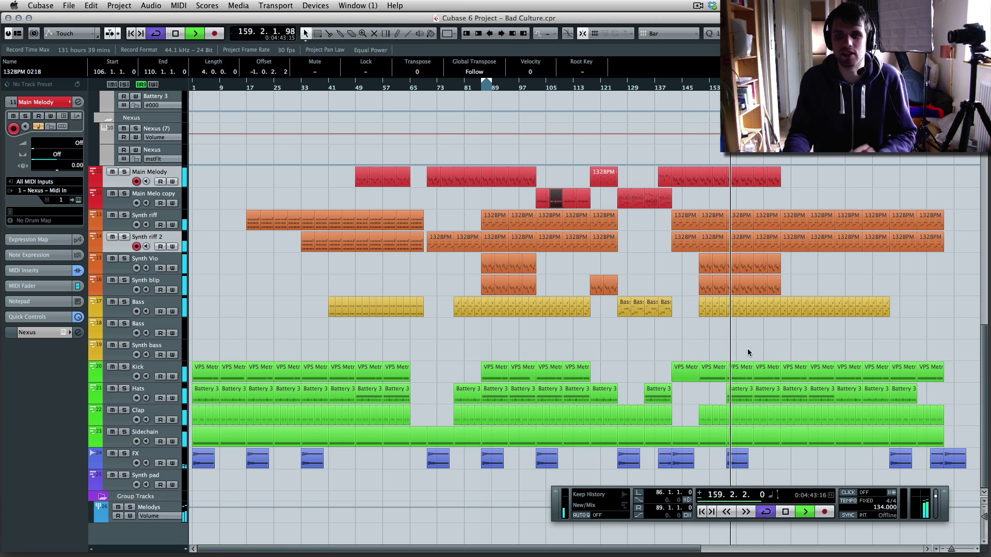
{"action": "key", "text": "space"}
Play from bar 172 into the section without Main Melody, clear the selection and check the remaining parts towards the ending
{"action": "left_click", "coordinate": [769, 86]}
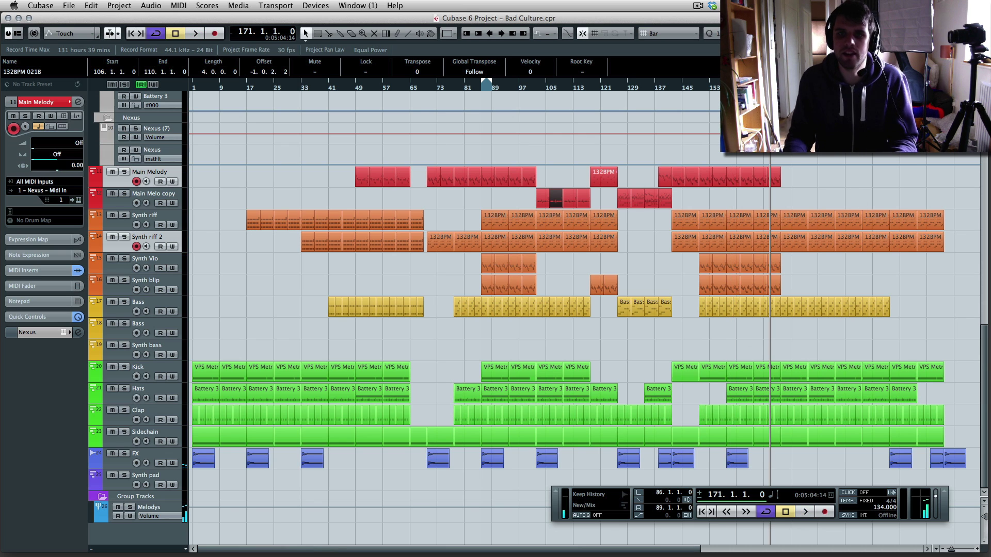
{"action": "left_click", "coordinate": [772, 85]}
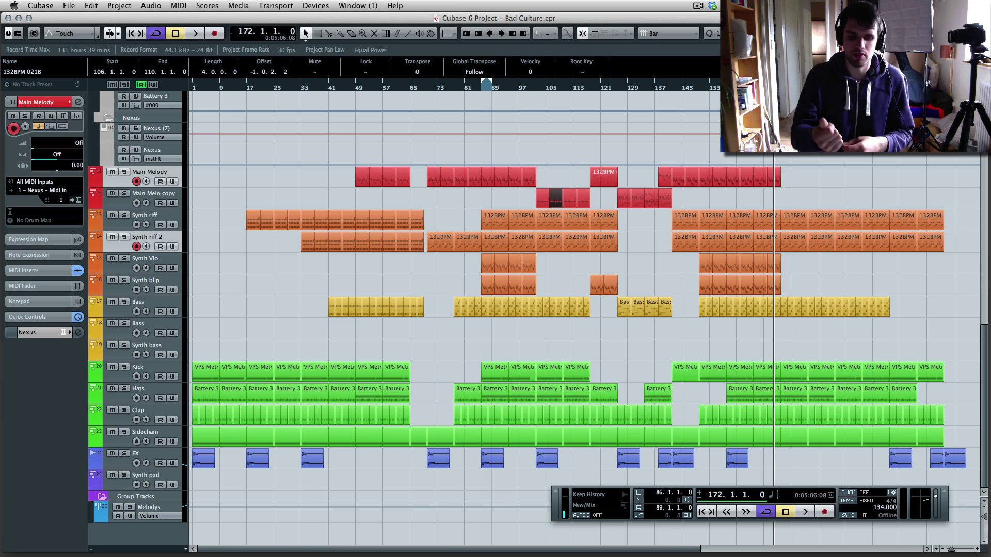
{"action": "key", "text": "space"}
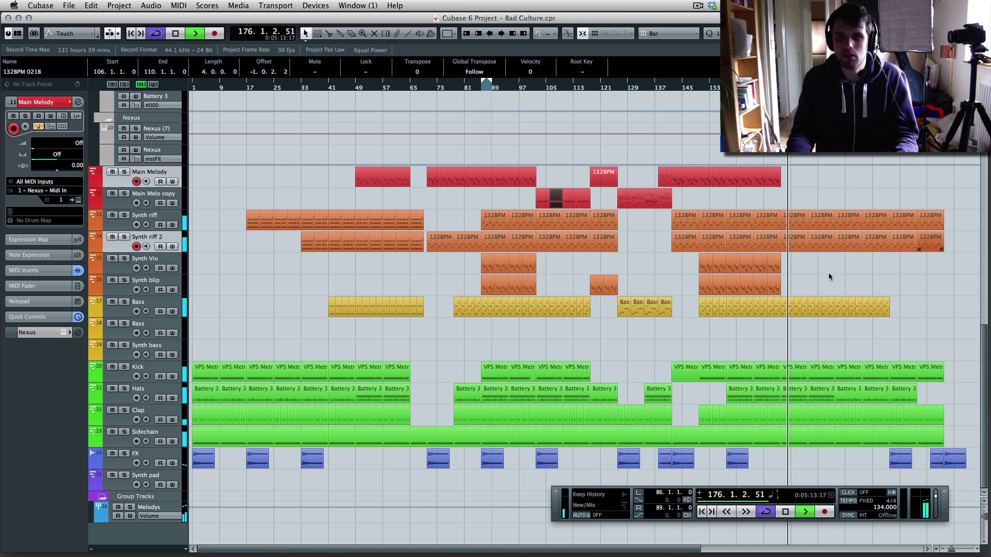
{"action": "left_click", "coordinate": [917, 275]}
{"action": "scroll", "coordinate": [908, 294], "scroll_direction": "right", "scroll_amount": 5}
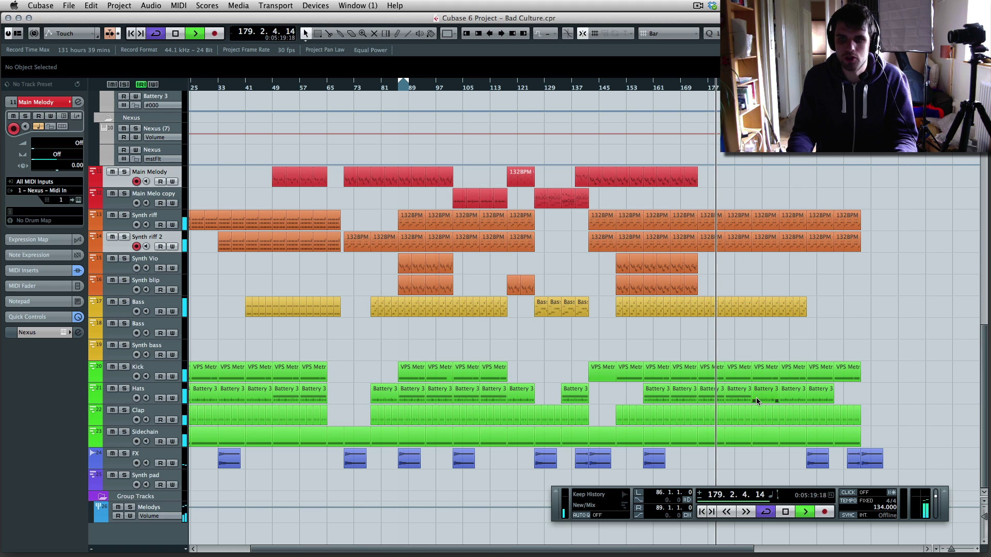
Audition the outro from about bar 189 and from the closing bars before bar 222, stopping past the last riff parts
{"action": "left_click", "coordinate": [749, 86]}
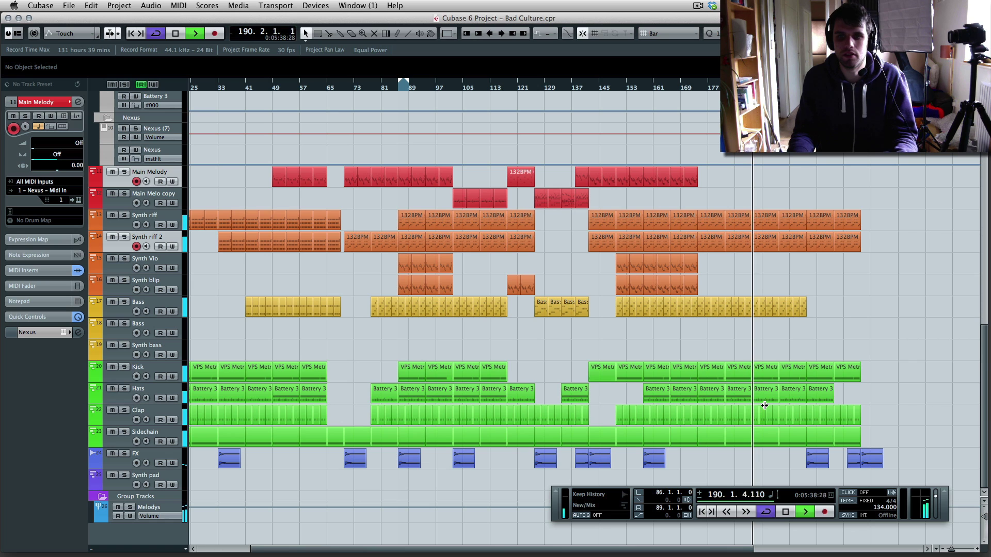
{"action": "left_click", "coordinate": [849, 85]}
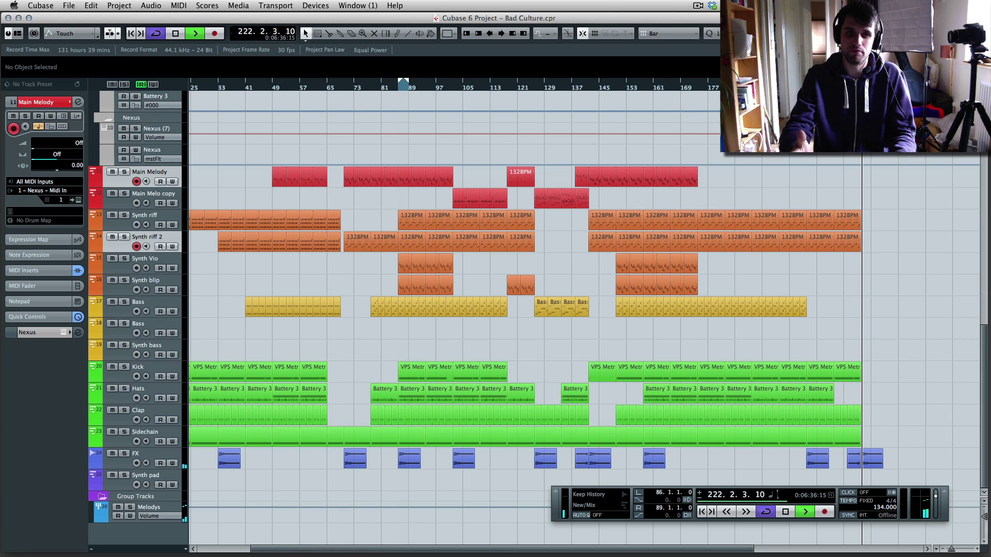
{"action": "key", "text": "space"}
Save the project and zoom out to show the whole arrangement
{"action": "key", "text": "super+s"}
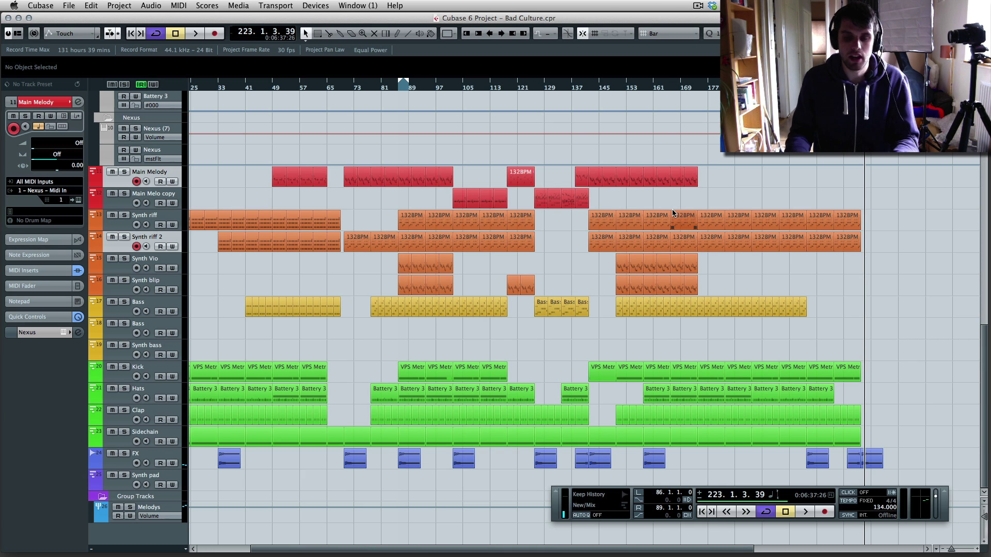
{"action": "key", "text": "g"}
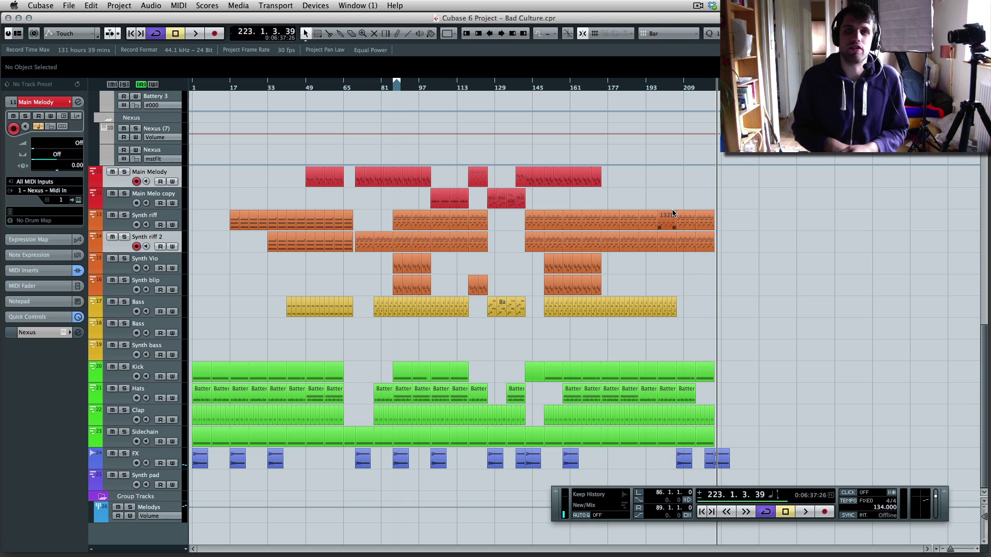